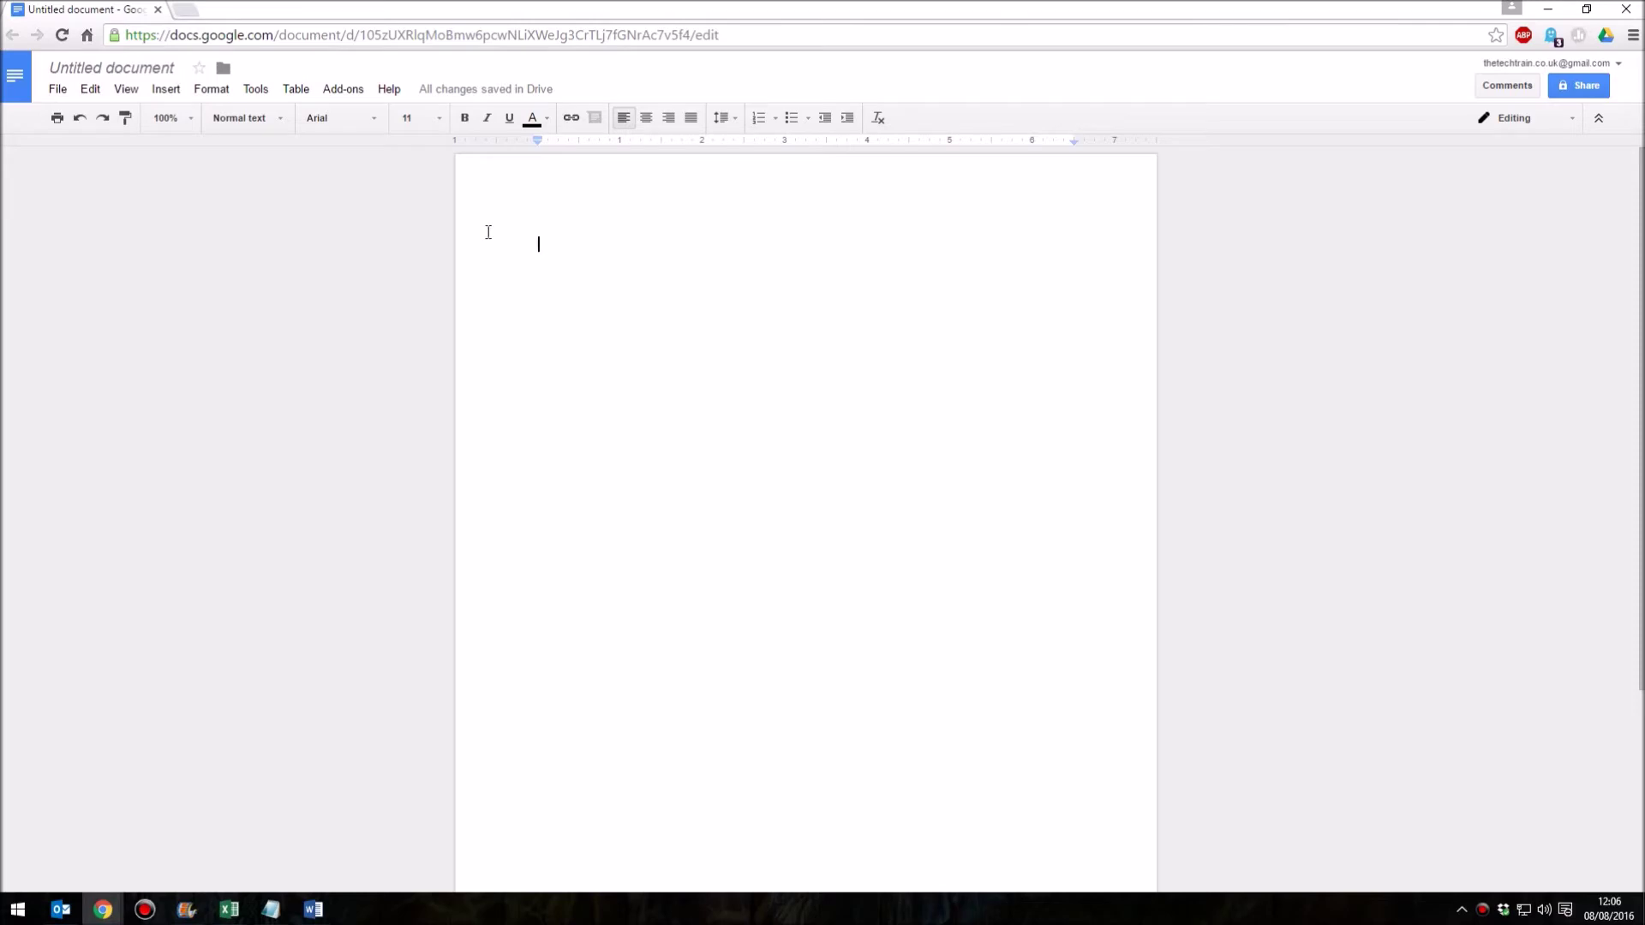
Step: In Word's blank Document1, generate five paragraphs of lorem ipsum with =lorem(5,5)
{"action": "left_click", "coordinate": [325, 915]}
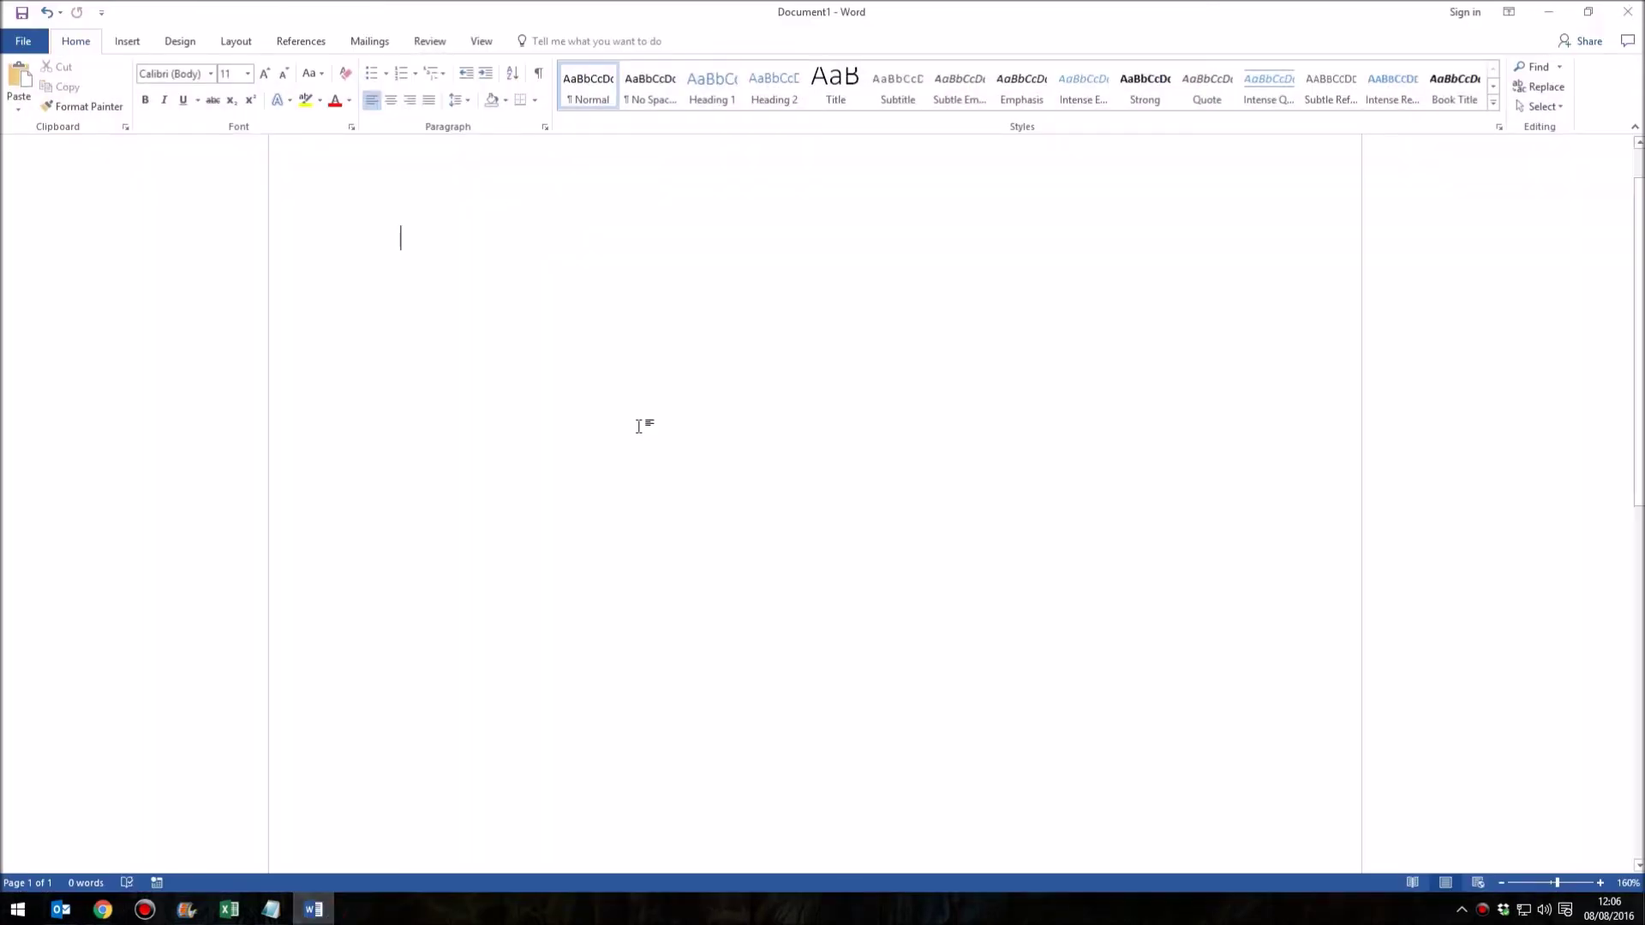
{"action": "type", "text": "=l"}
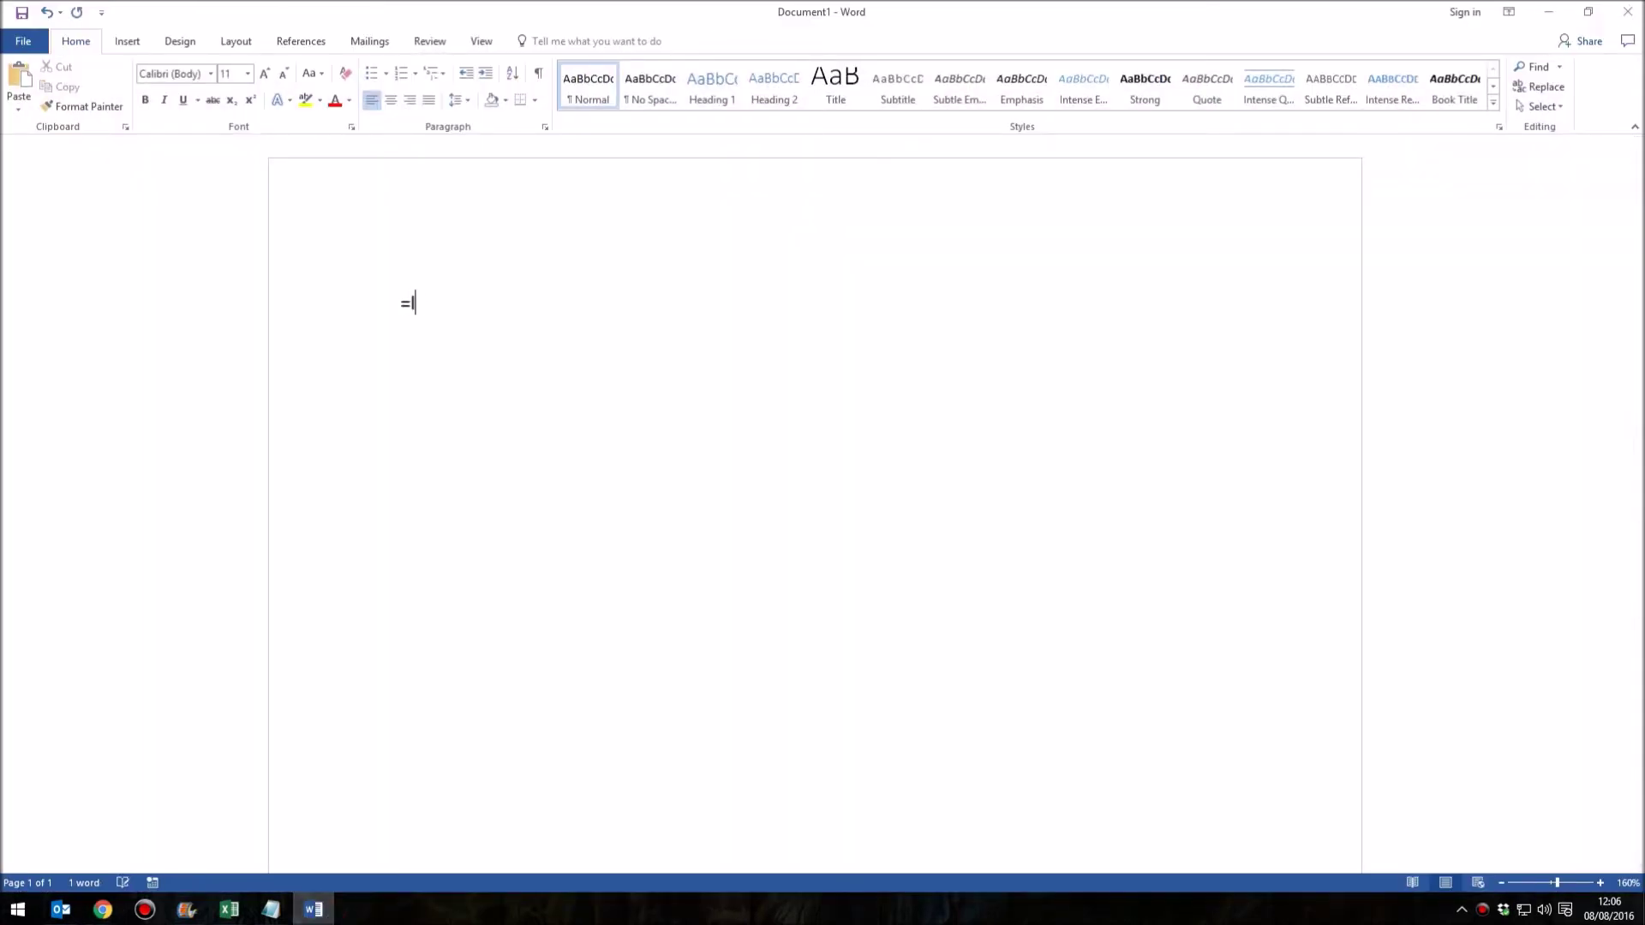
{"action": "type", "text": "orem(5,5)"}
{"action": "key", "text": "Return"}
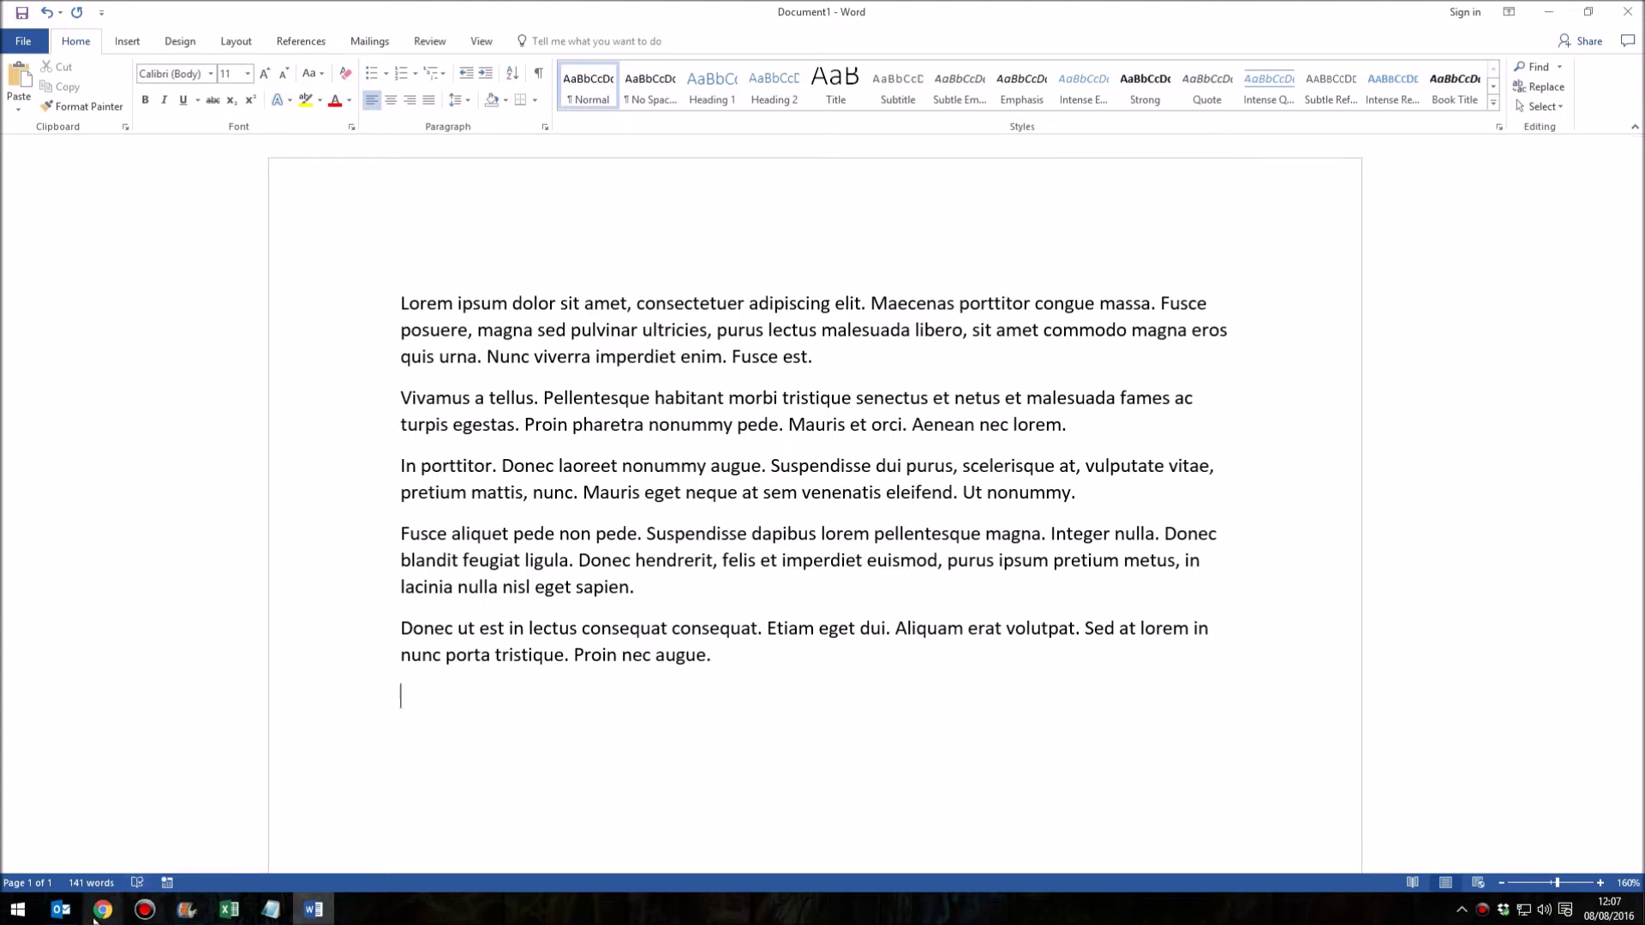
Step: Try =lorem(5,5) in the Google Docs document, then delete the unexpanded formula
{"action": "mouse_move", "coordinate": [102, 910]}
{"action": "left_click", "coordinate": [264, 851]}
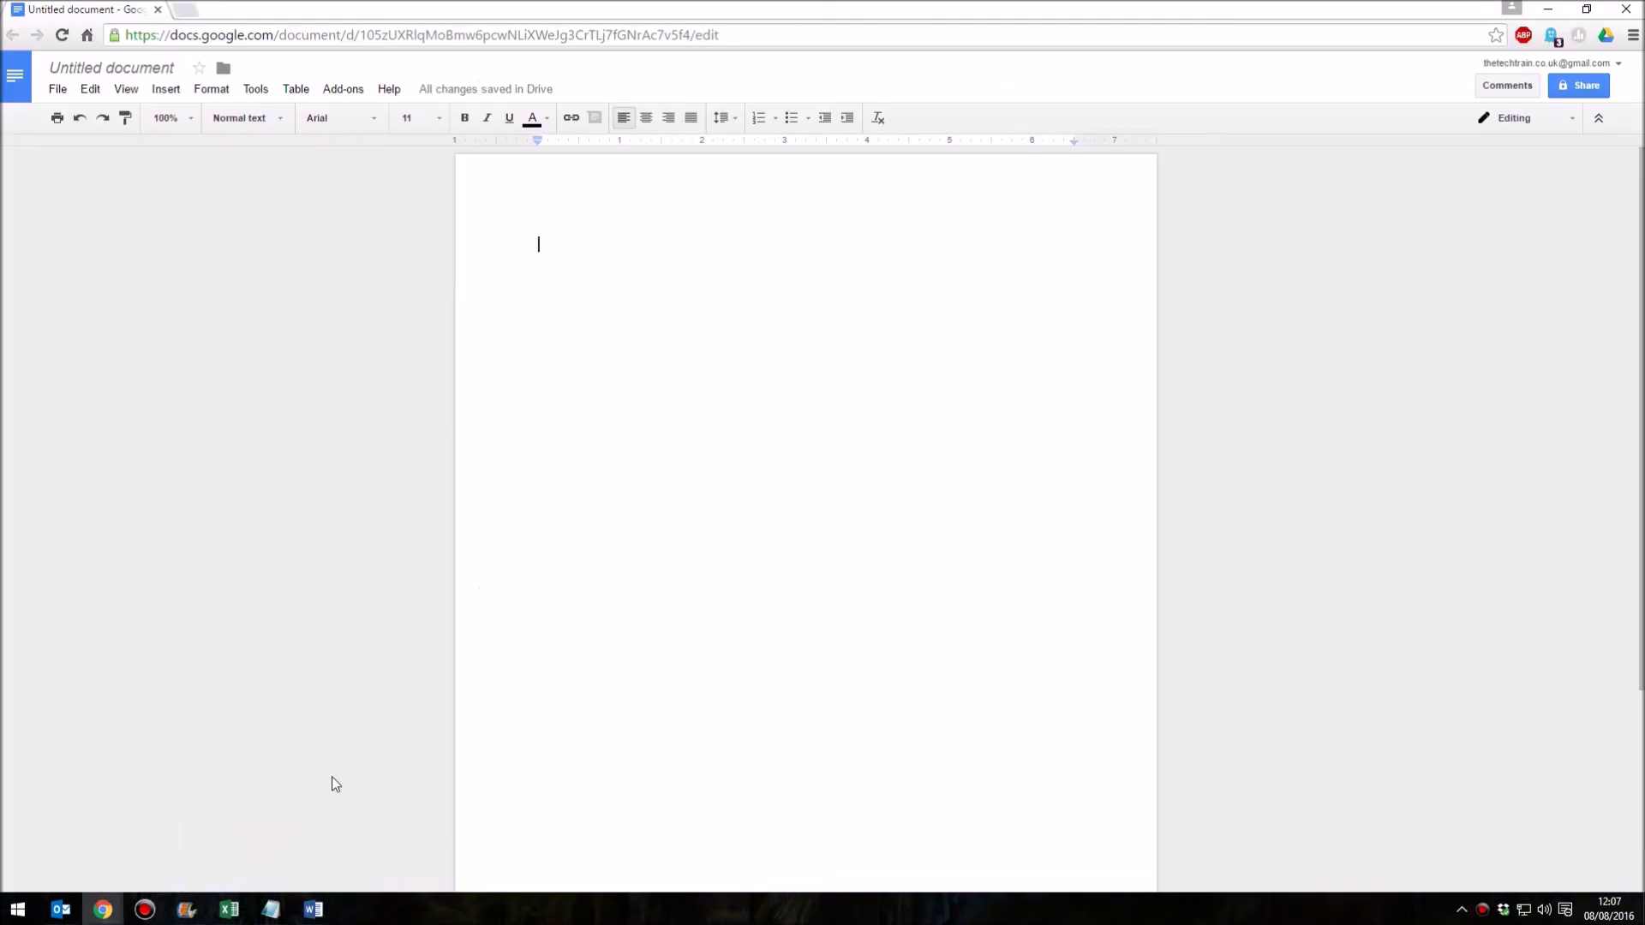
{"action": "type", "text": "=lorem(5,5)"}
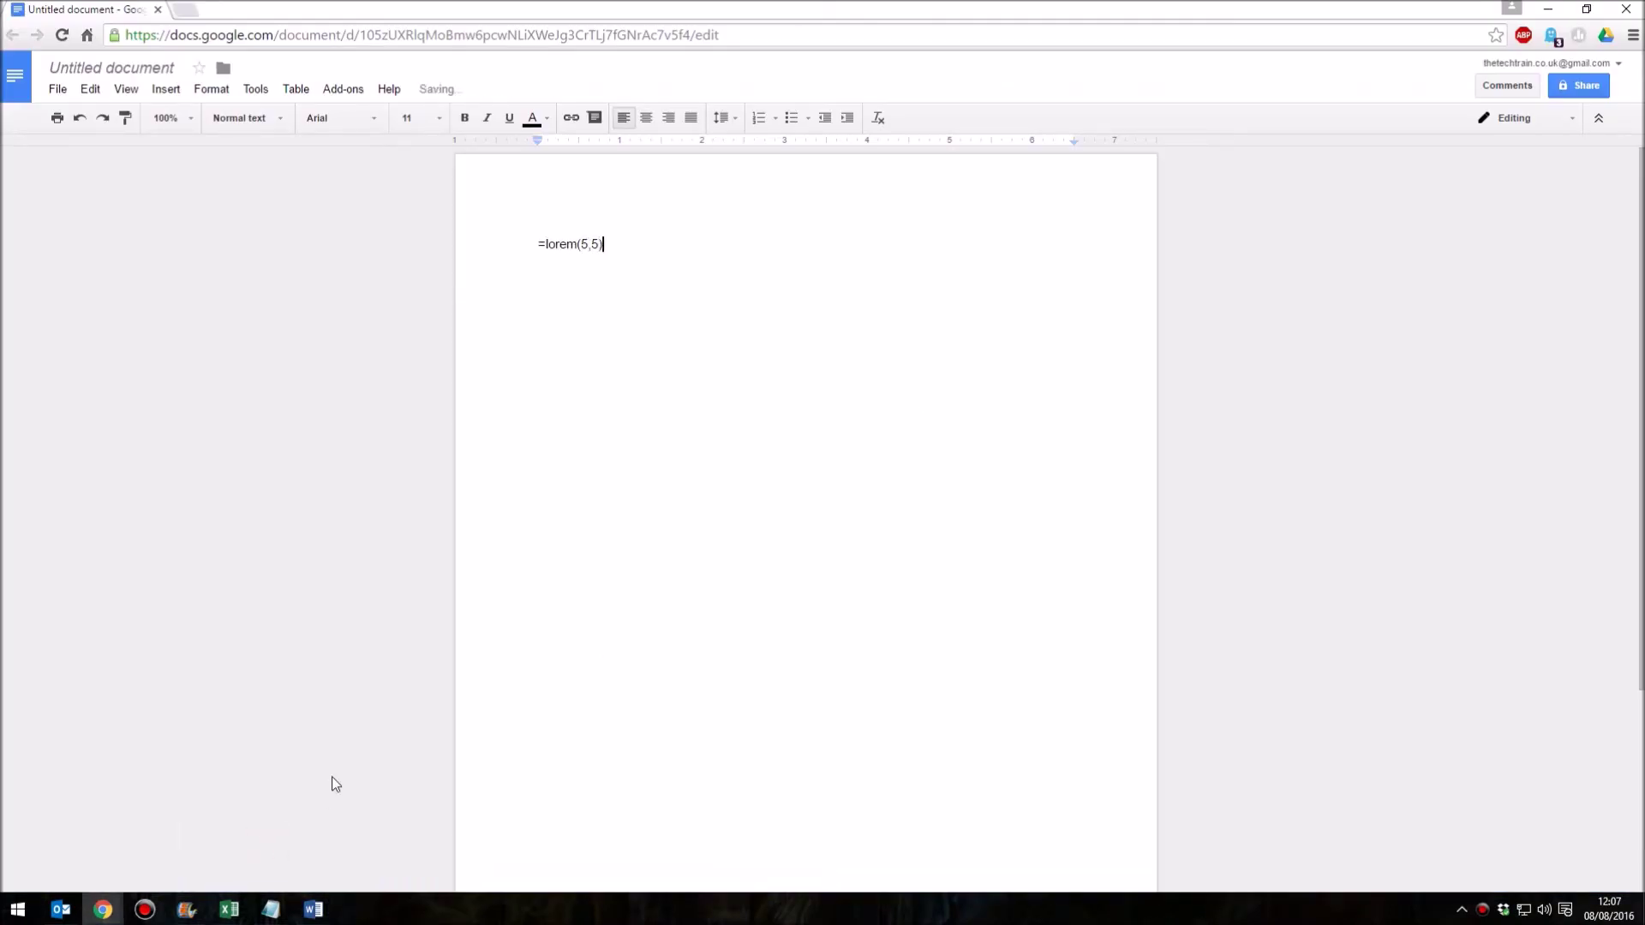
{"action": "key", "text": "Return"}
{"action": "key", "text": "ctrl+a"}
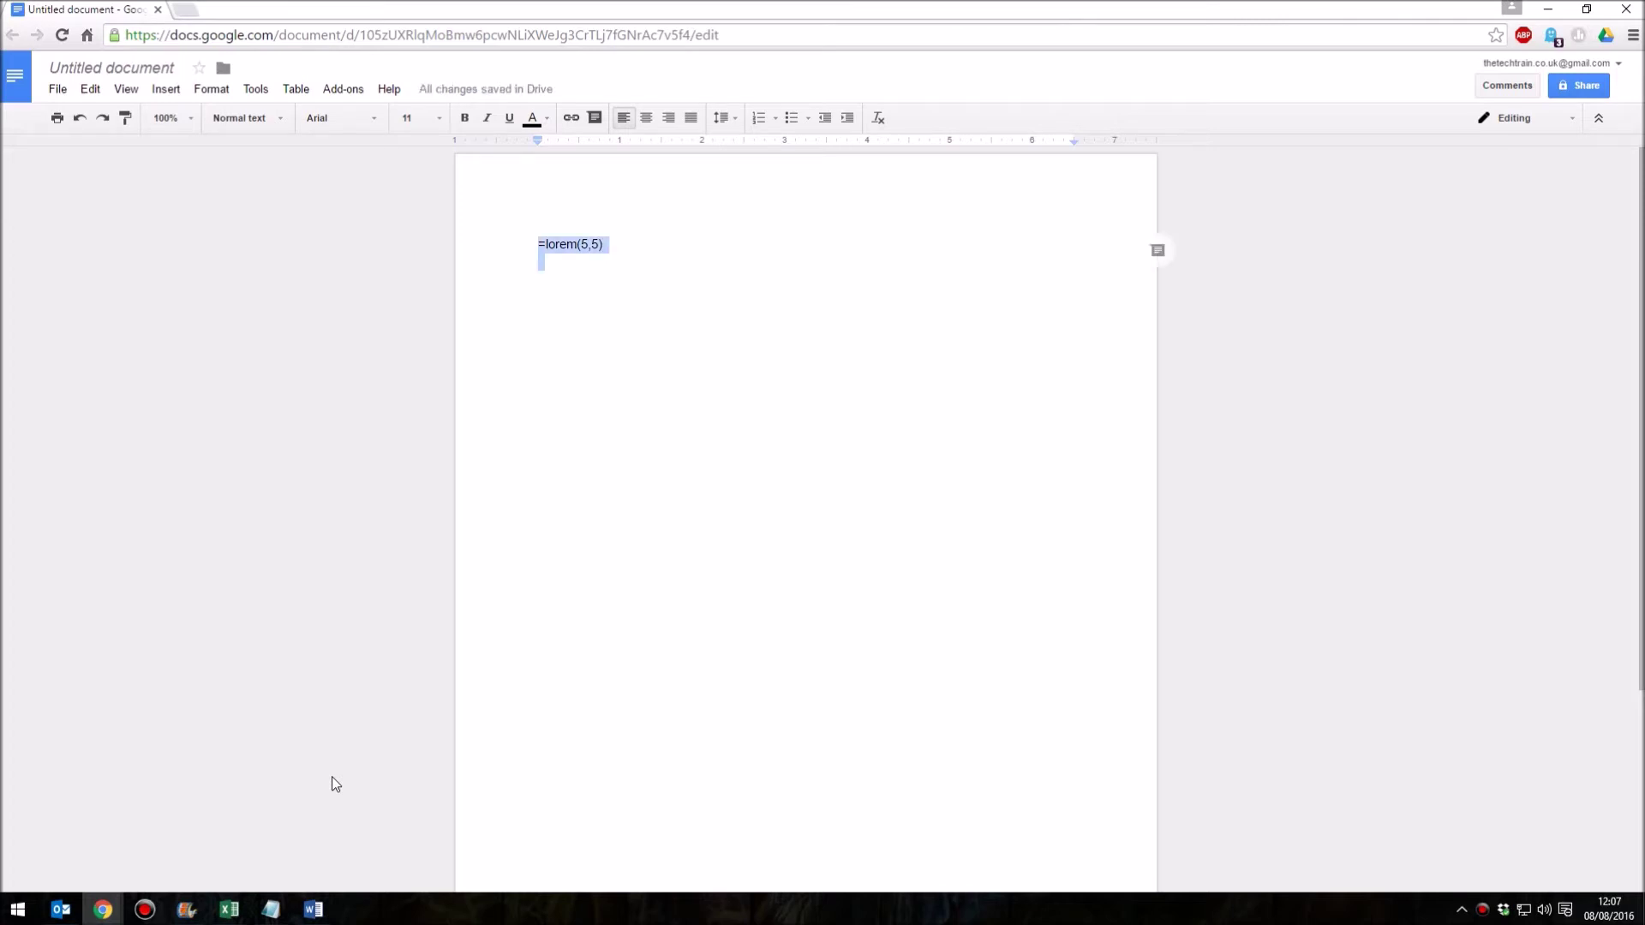
{"action": "key", "text": "BackSpace"}
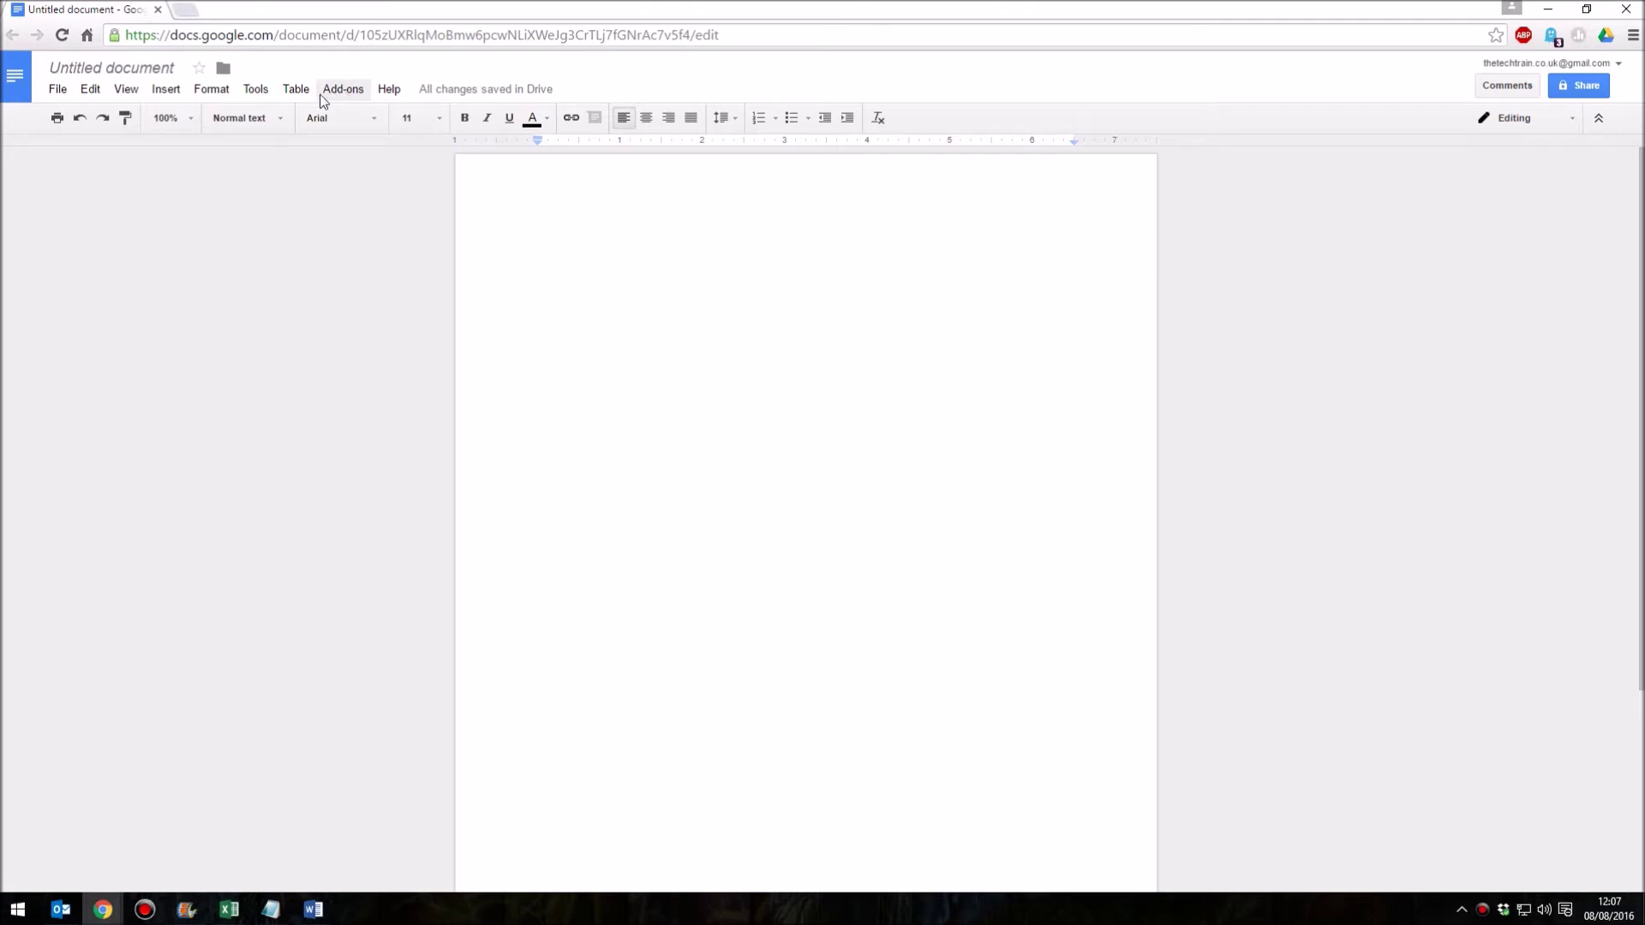
{"action": "left_click", "coordinate": [325, 98]}
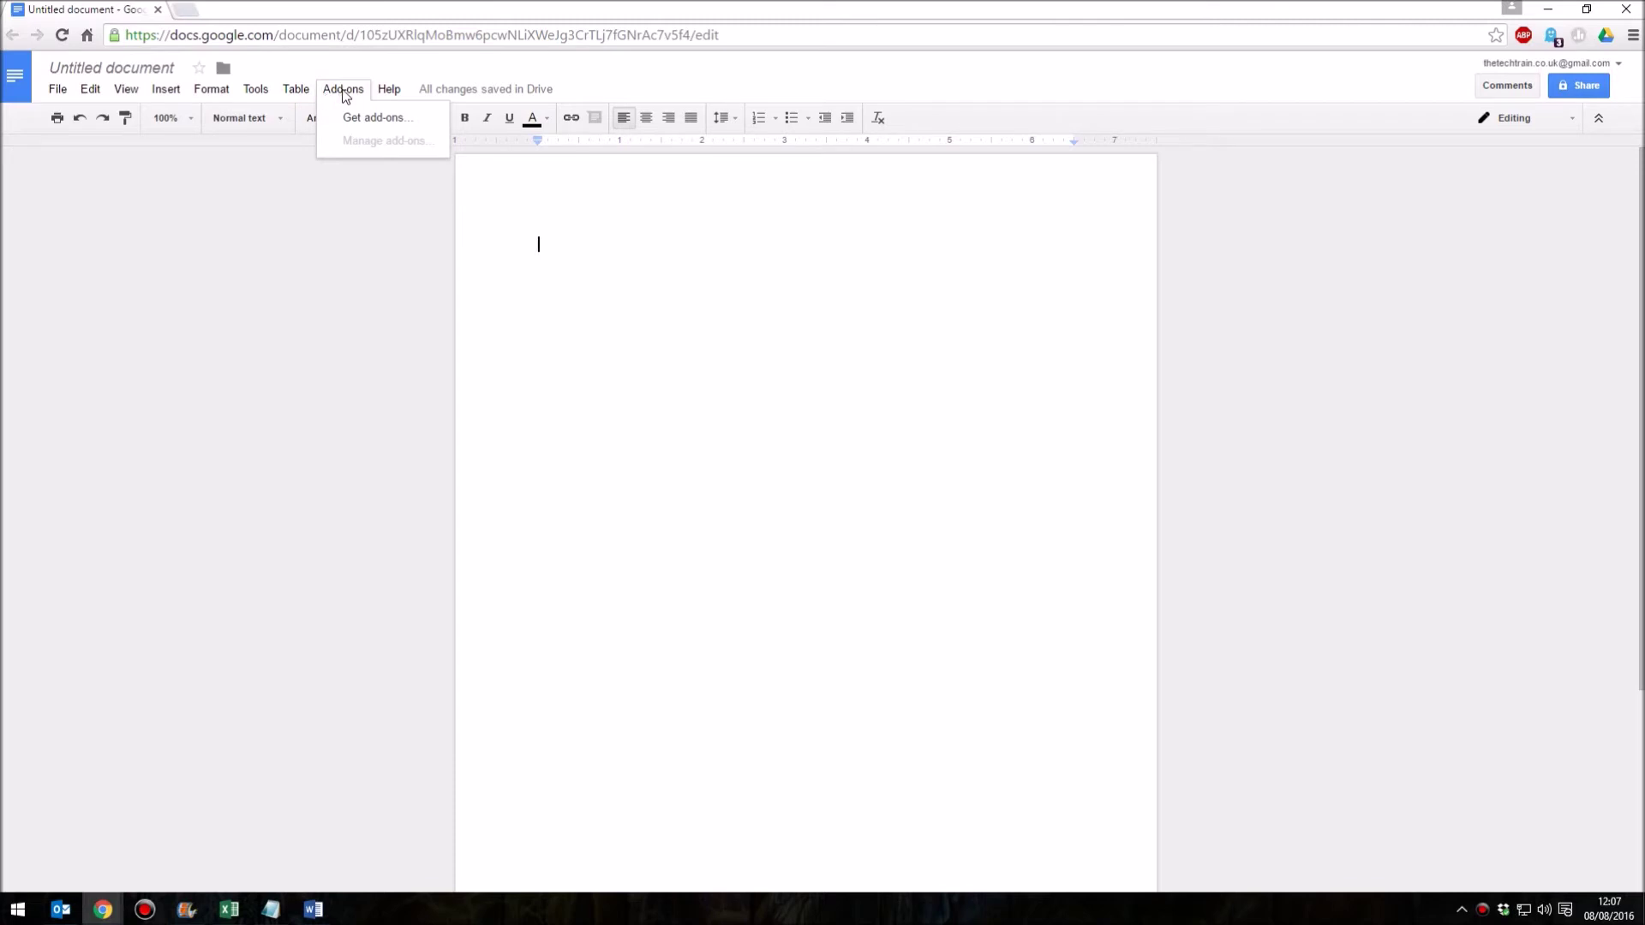
Step: Search the add-on store for 'lorem generator', install it free and allow its permissions
{"action": "left_click", "coordinate": [400, 119]}
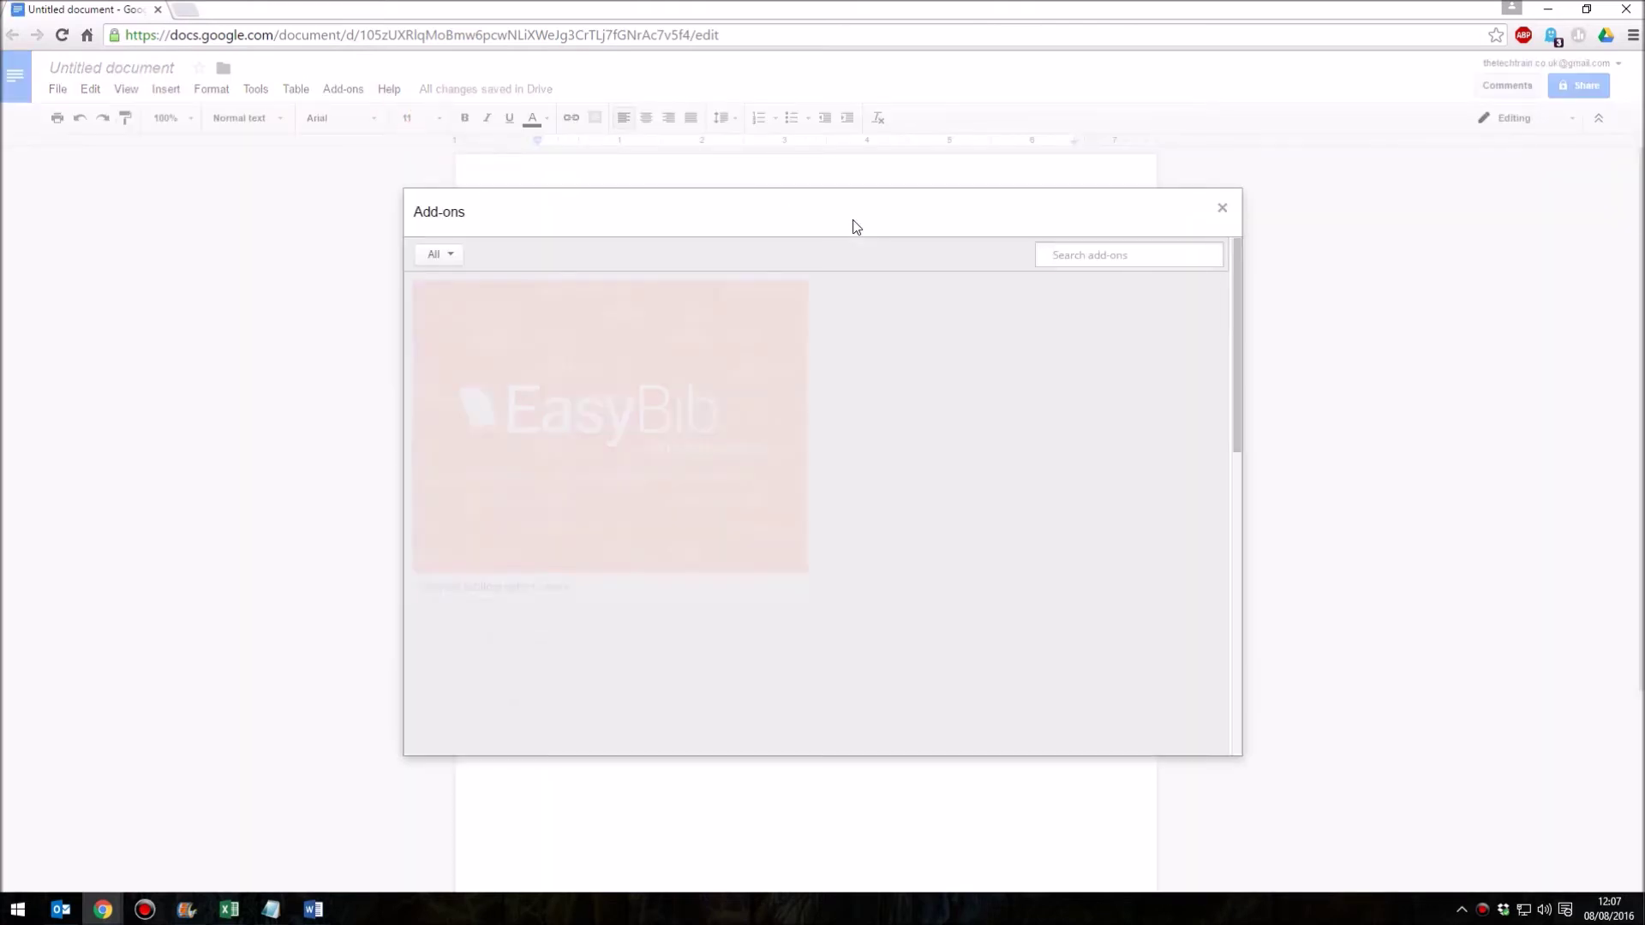
{"action": "left_click", "coordinate": [1105, 256]}
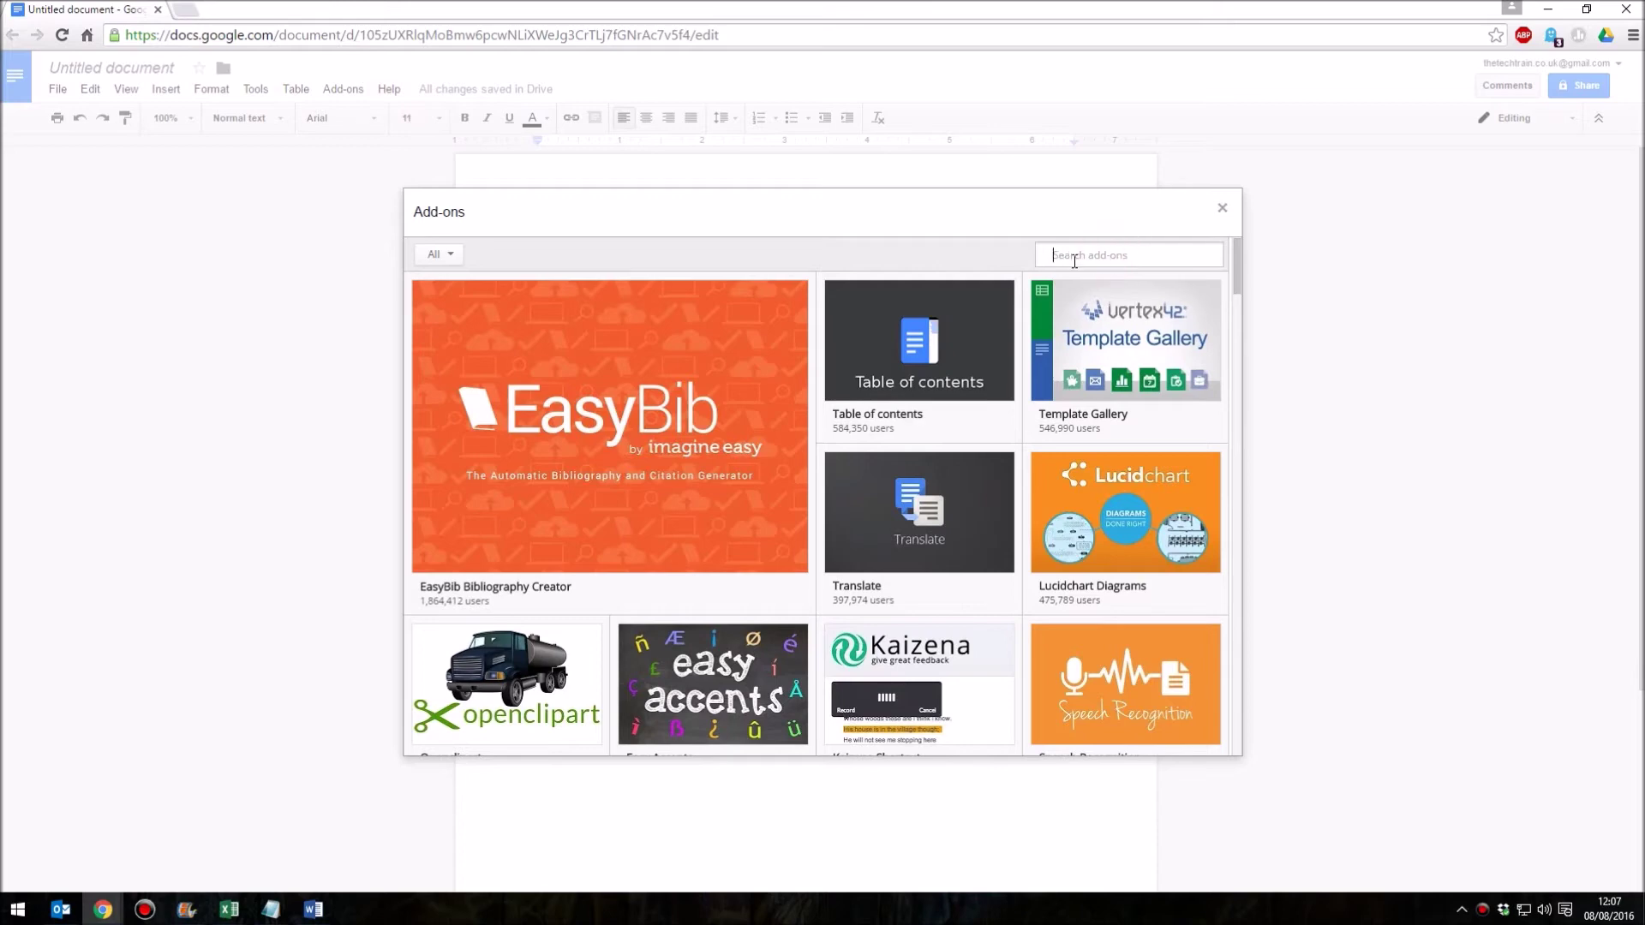
{"action": "type", "text": "lorem generator"}
{"action": "key", "text": "Return"}
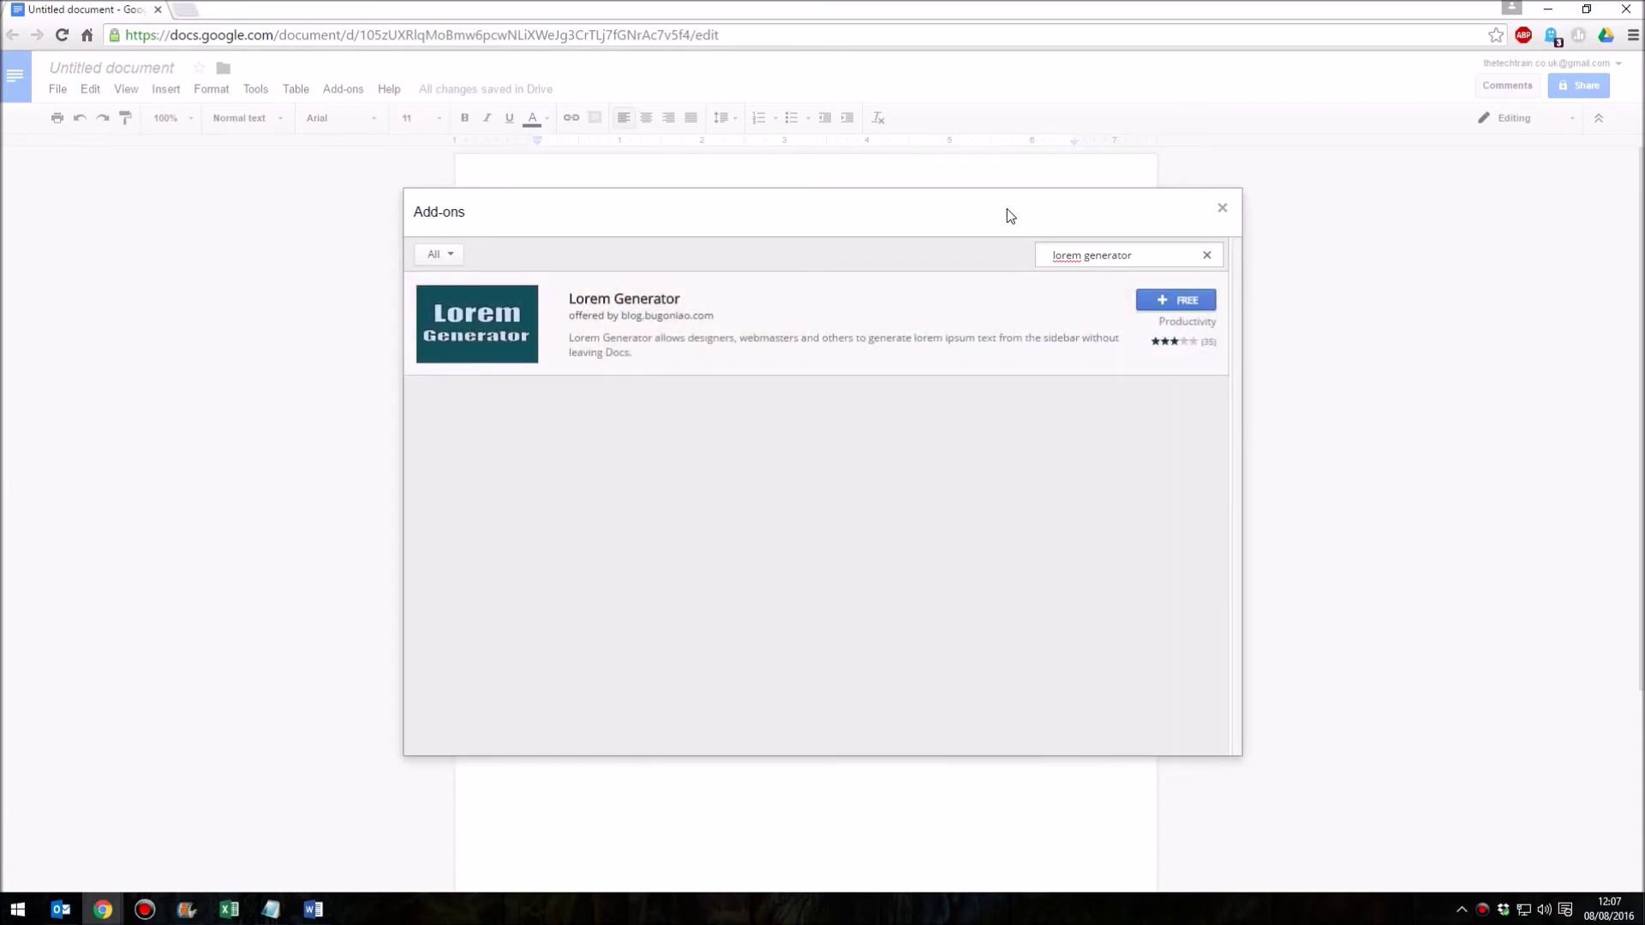
{"action": "left_click", "coordinate": [1174, 301]}
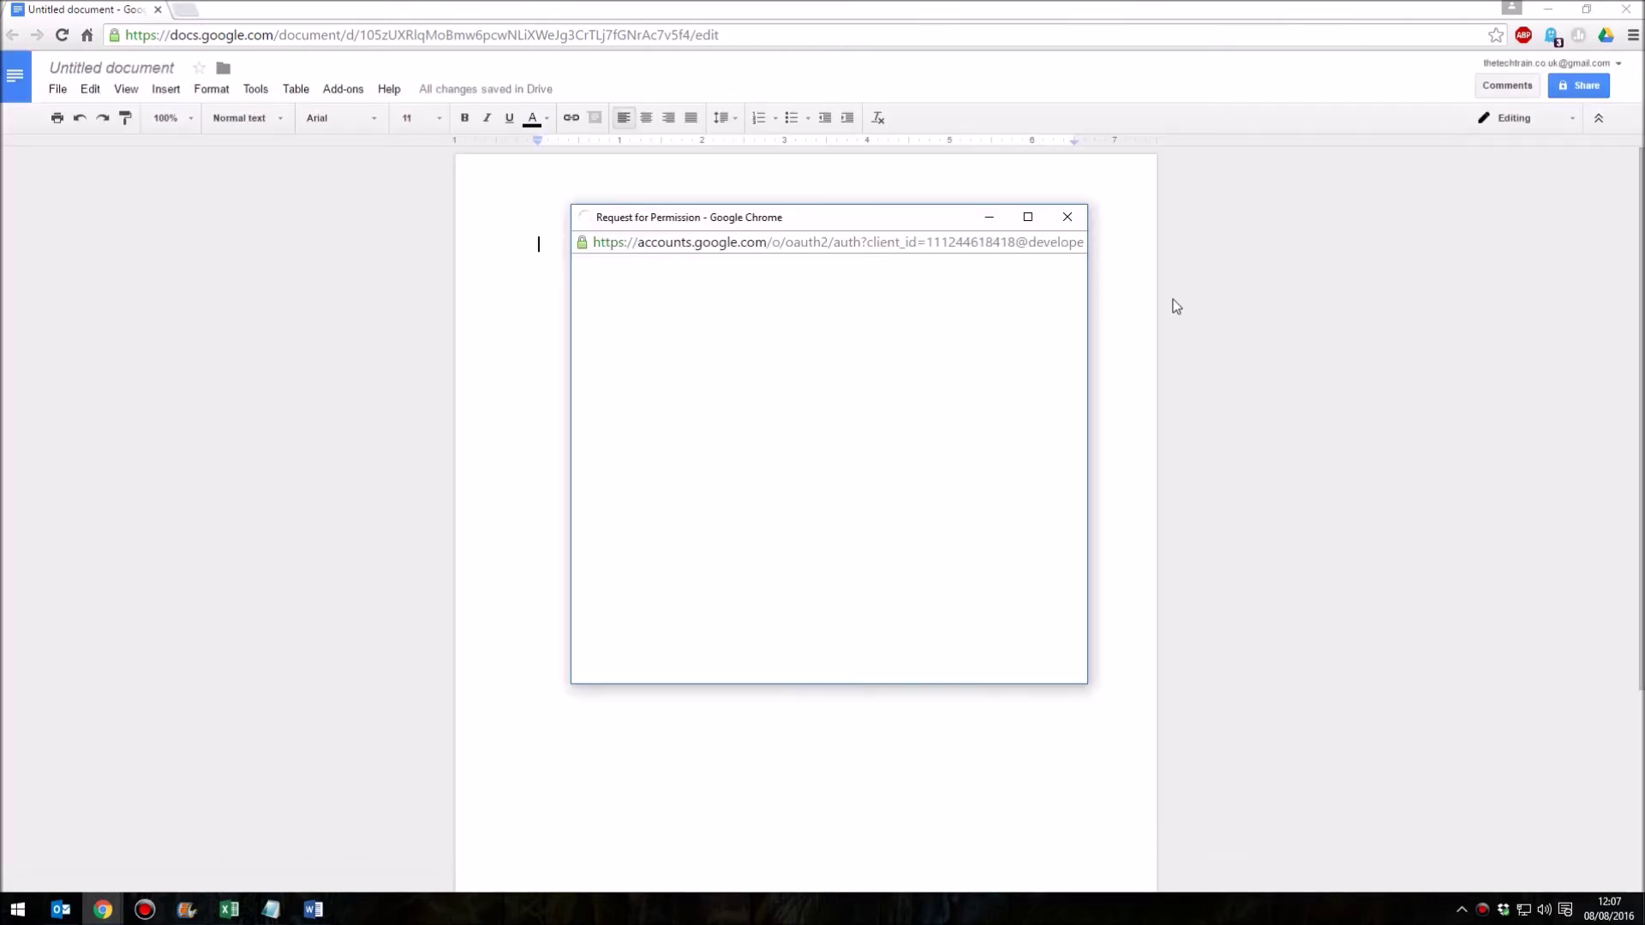
{"action": "left_click", "coordinate": [962, 658]}
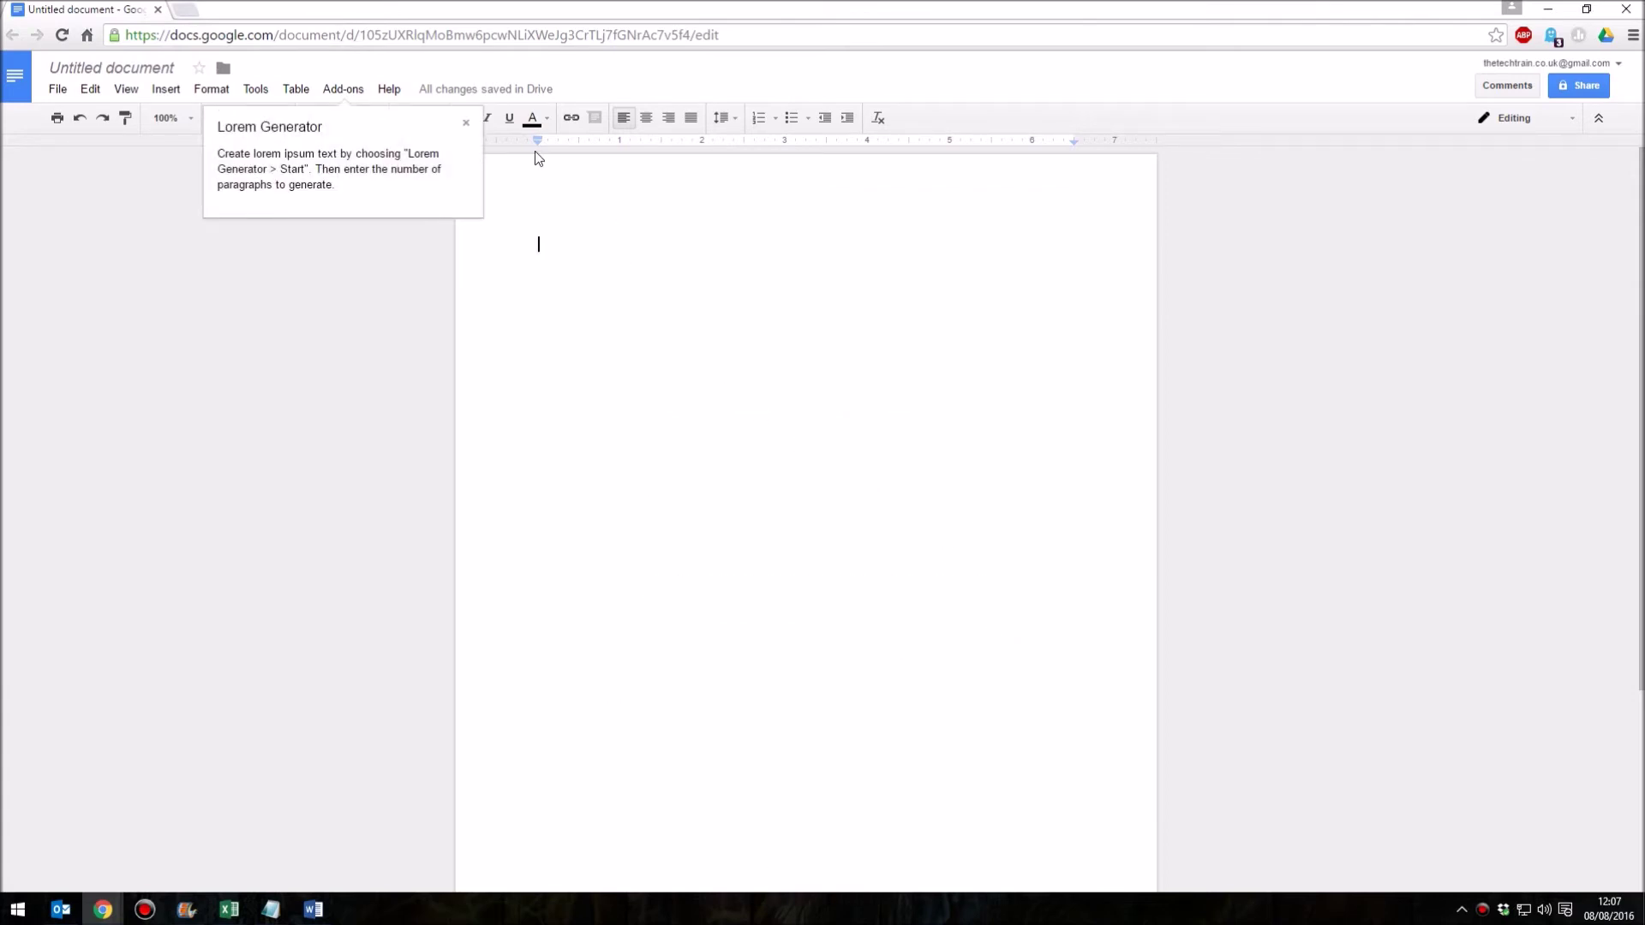
{"action": "left_click", "coordinate": [465, 124]}
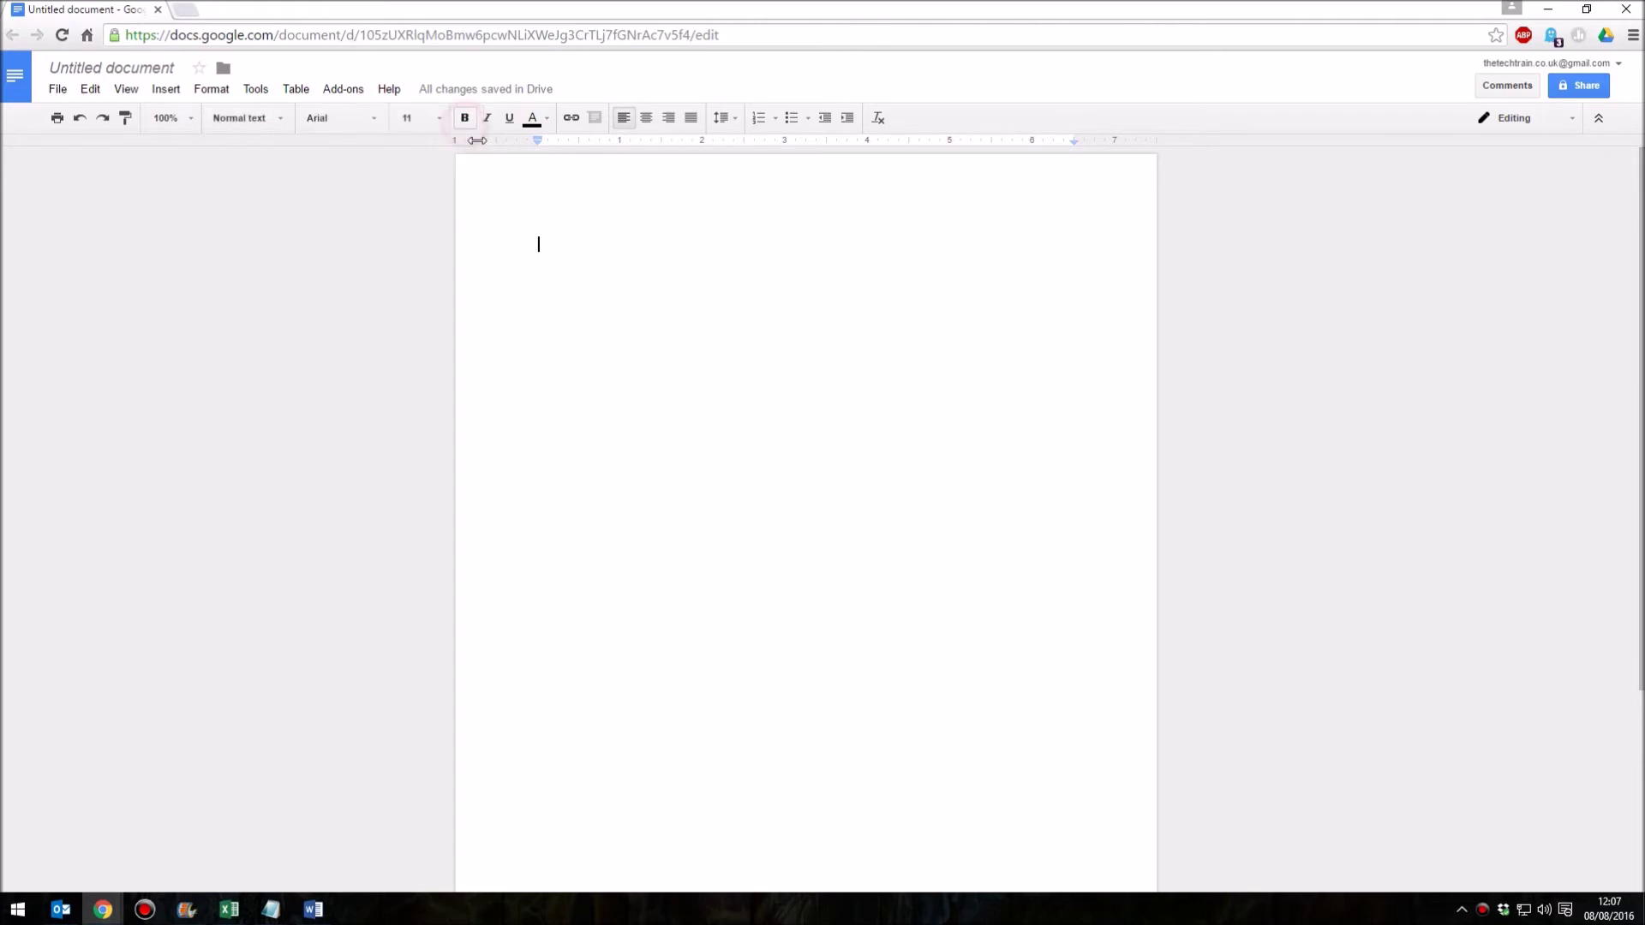
Step: Start the Lorem Generator sidebar from the Add-ons menu
{"action": "left_click", "coordinate": [582, 262]}
{"action": "left_click", "coordinate": [342, 92]}
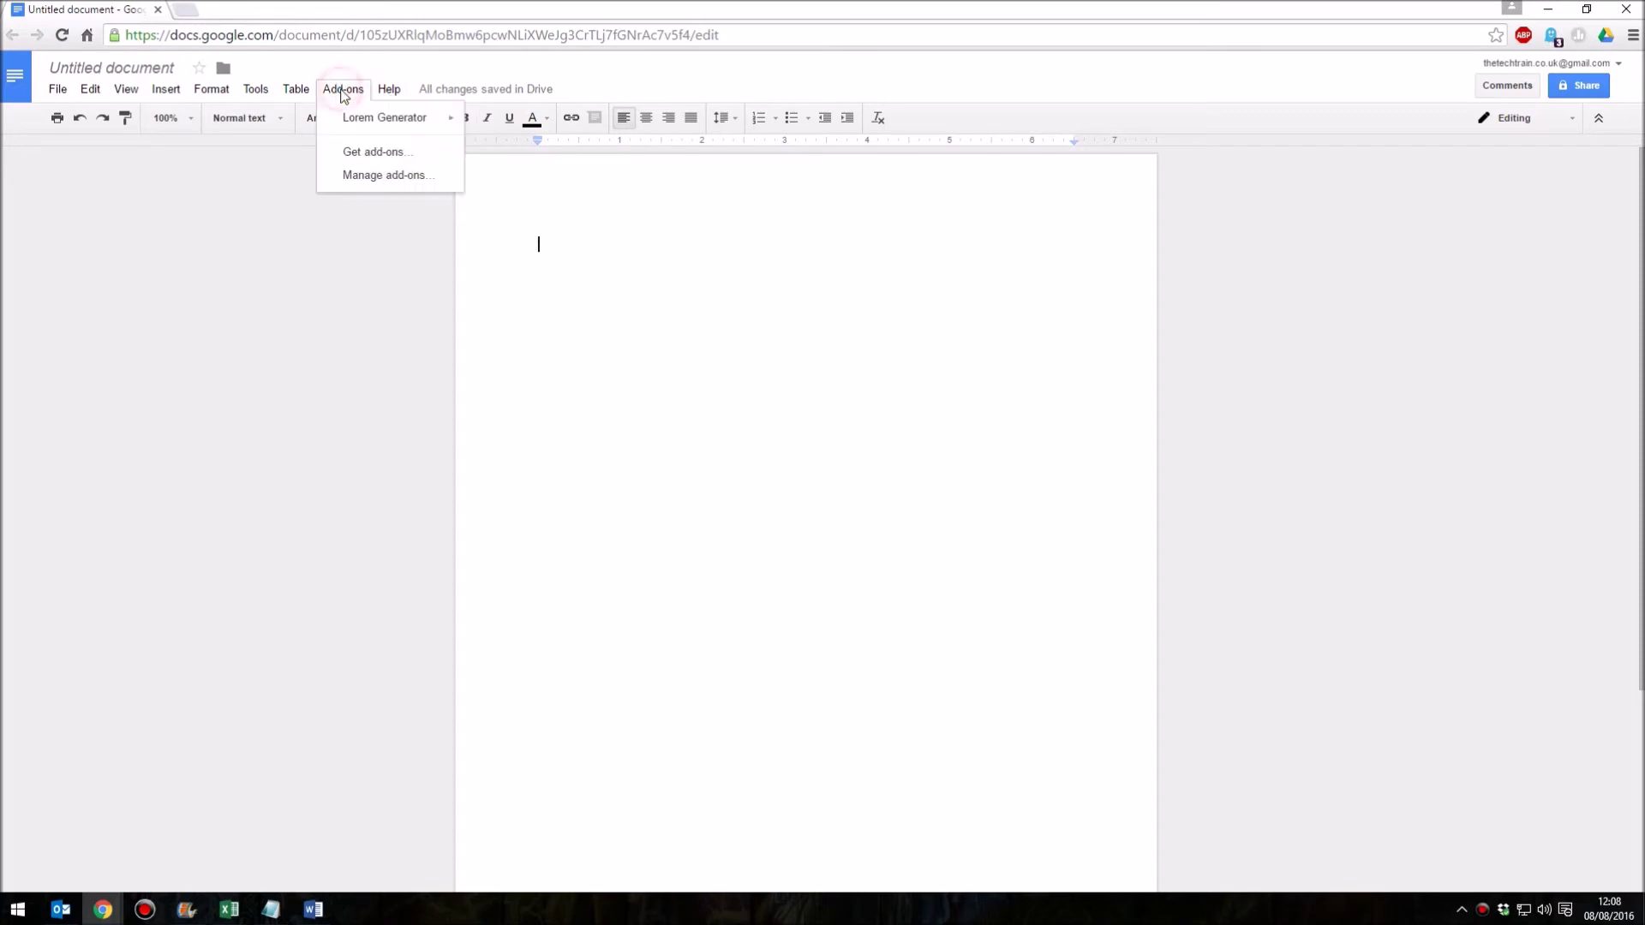
{"action": "mouse_move", "coordinate": [352, 125]}
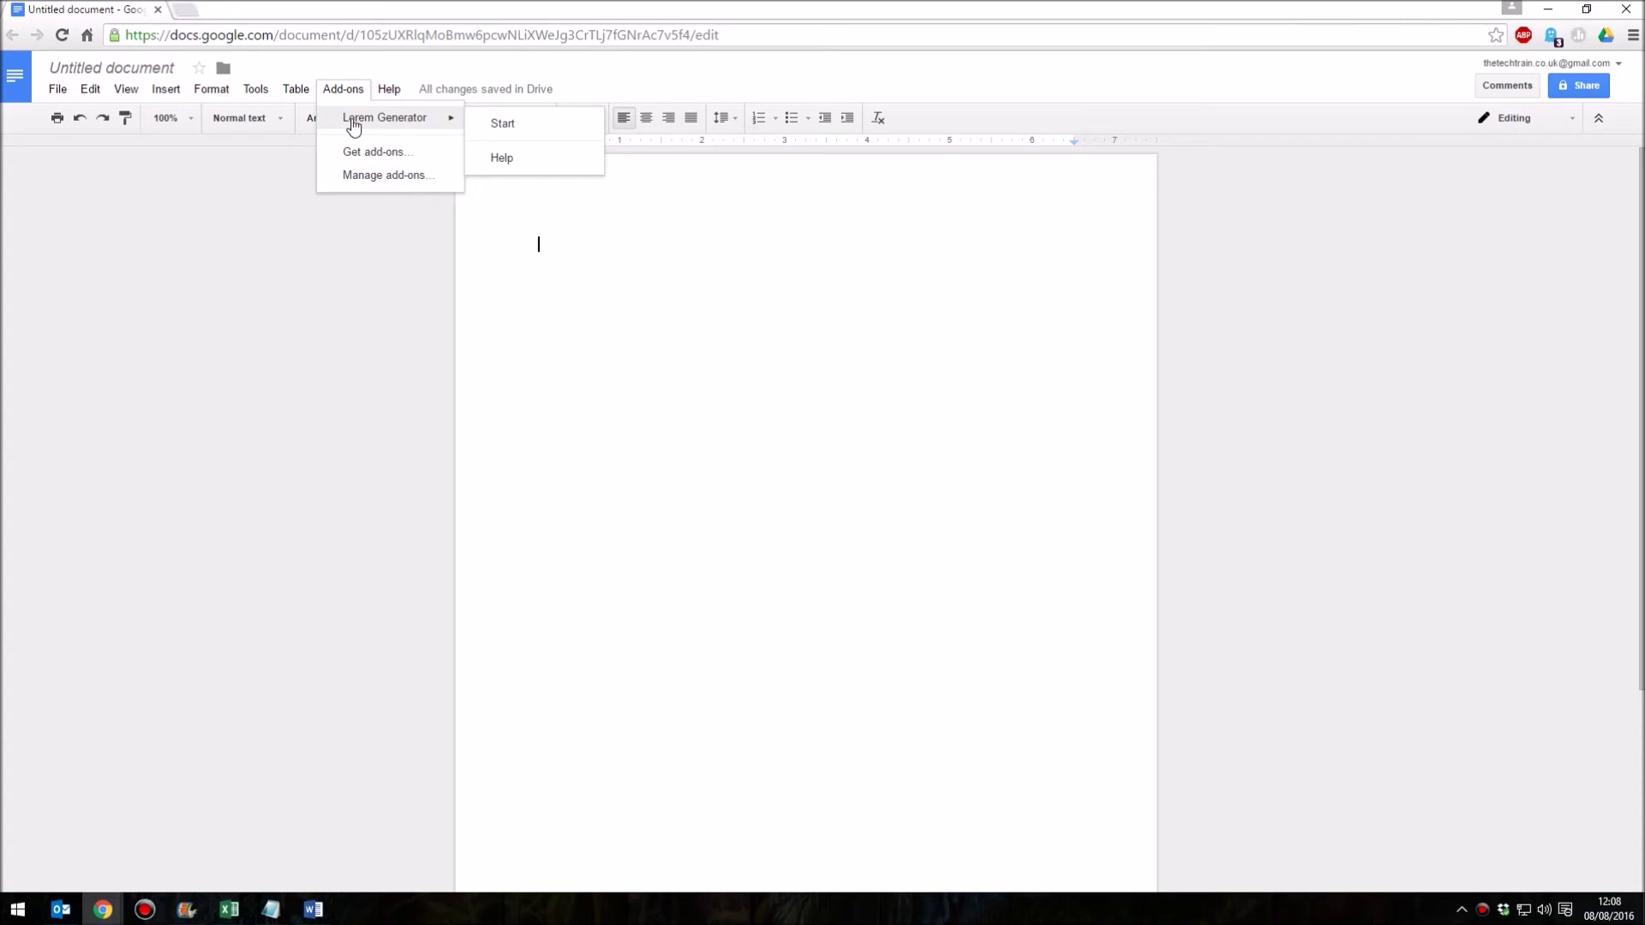
{"action": "left_click", "coordinate": [513, 122]}
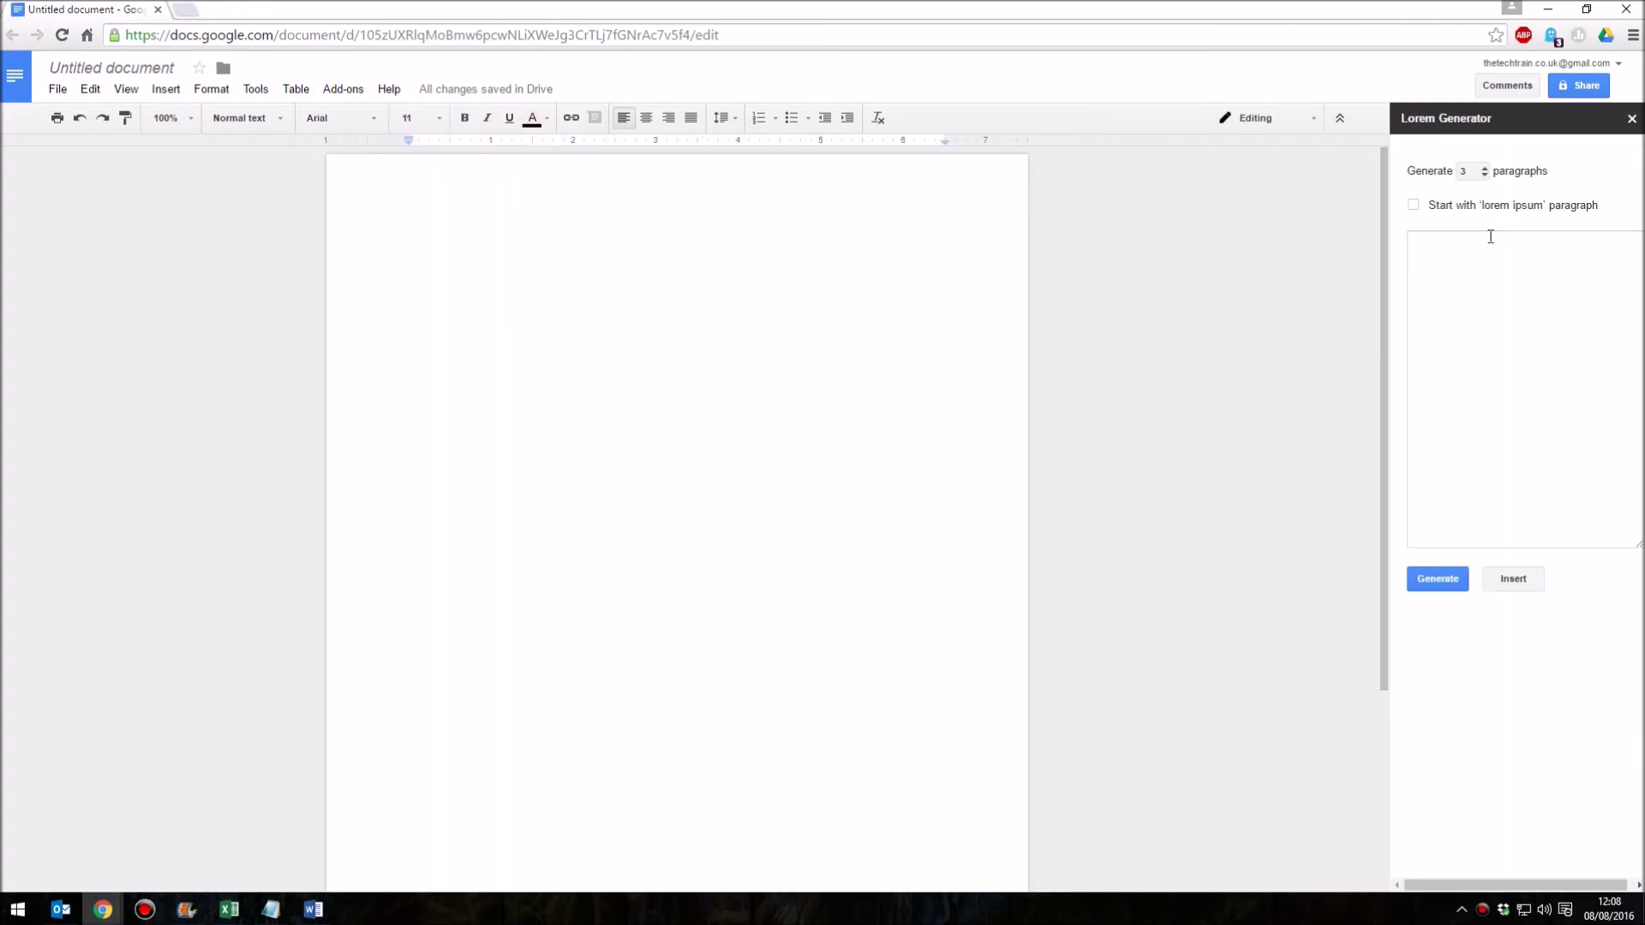
Step: Set the paragraph count to 5, leaving the lorem ipsum opening option unchecked
{"action": "left_click", "coordinate": [1484, 170]}
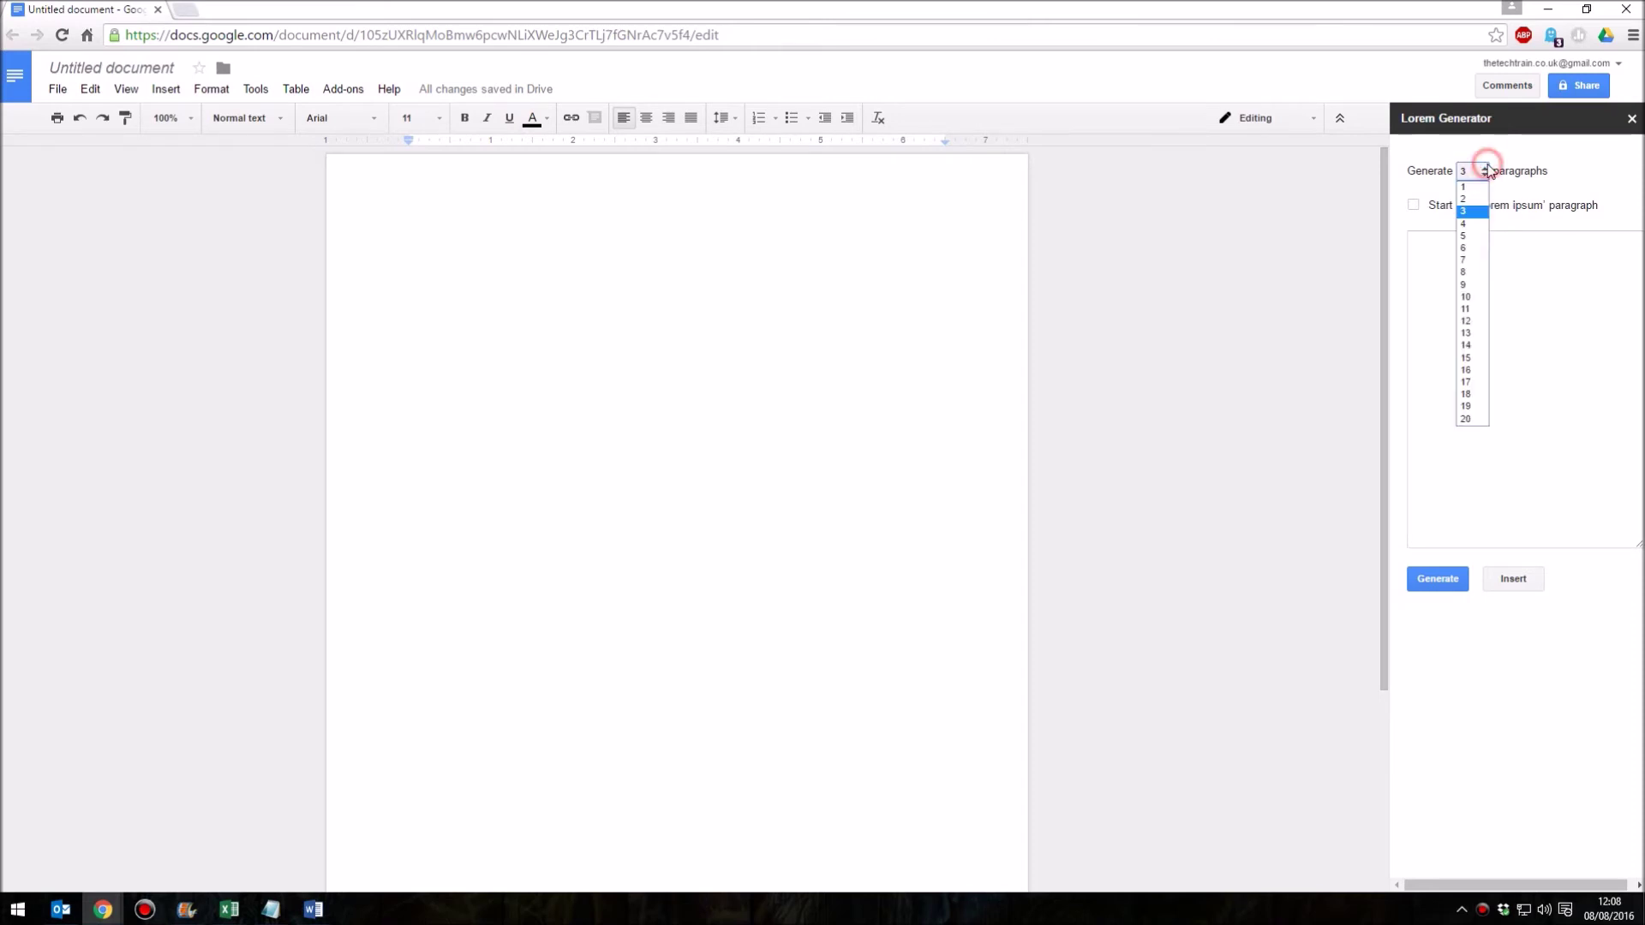
{"action": "left_click", "coordinate": [1466, 237]}
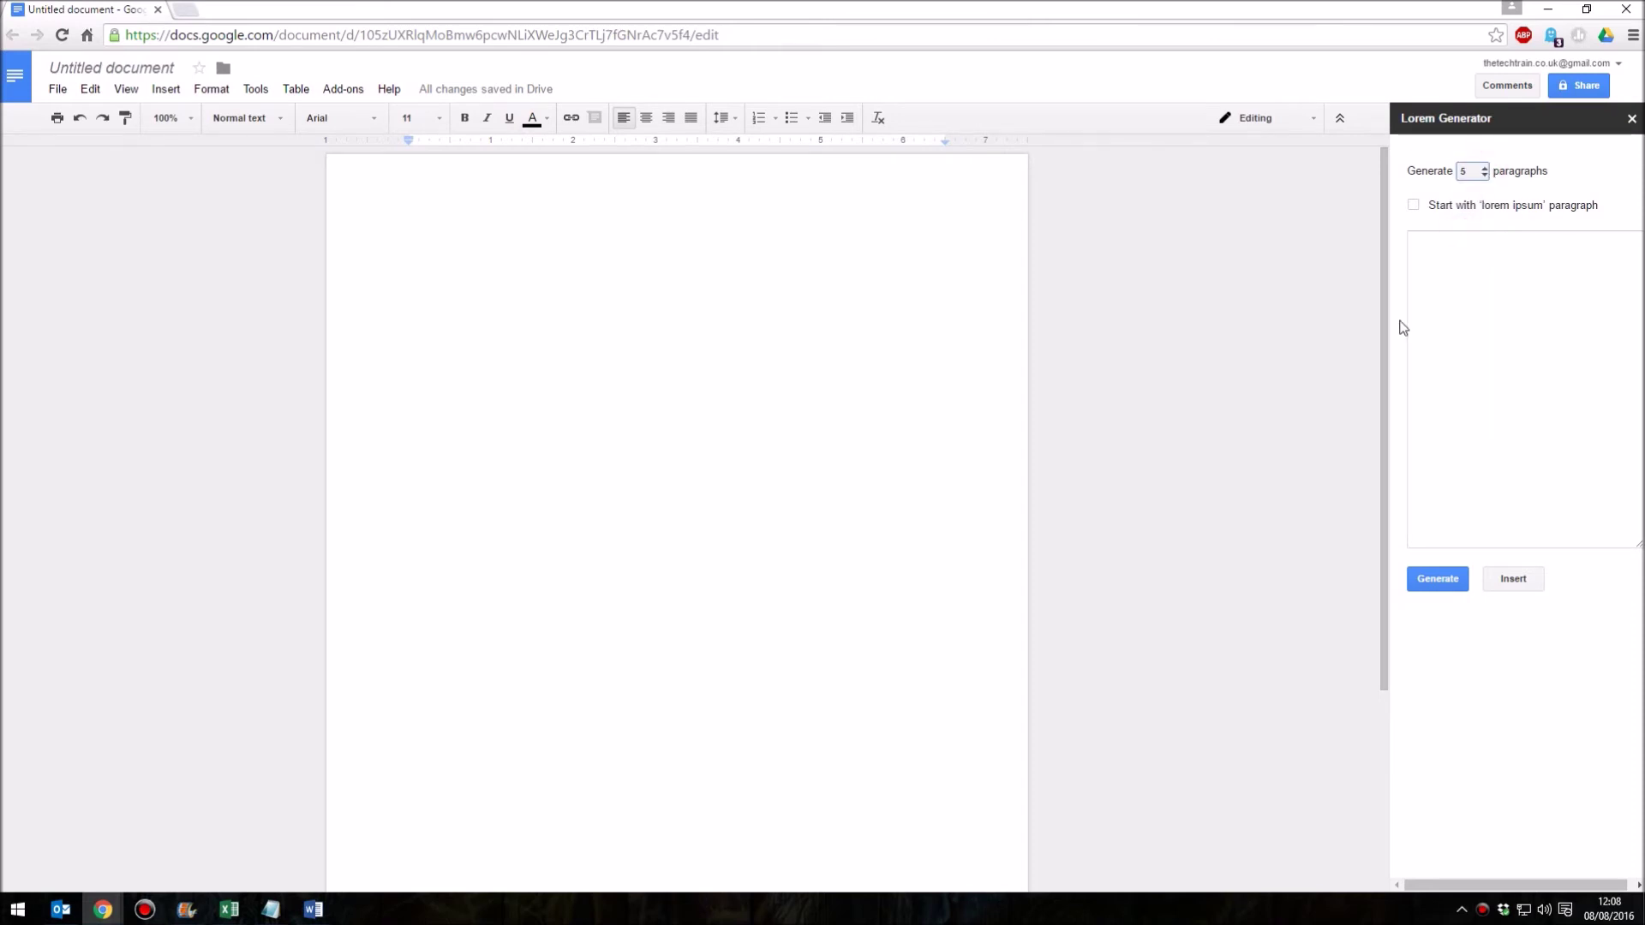
{"action": "left_click", "coordinate": [1412, 209]}
{"action": "left_click", "coordinate": [1414, 209]}
Step: Generate the five lorem ipsum paragraphs and insert them into the document
{"action": "left_click", "coordinate": [1448, 583]}
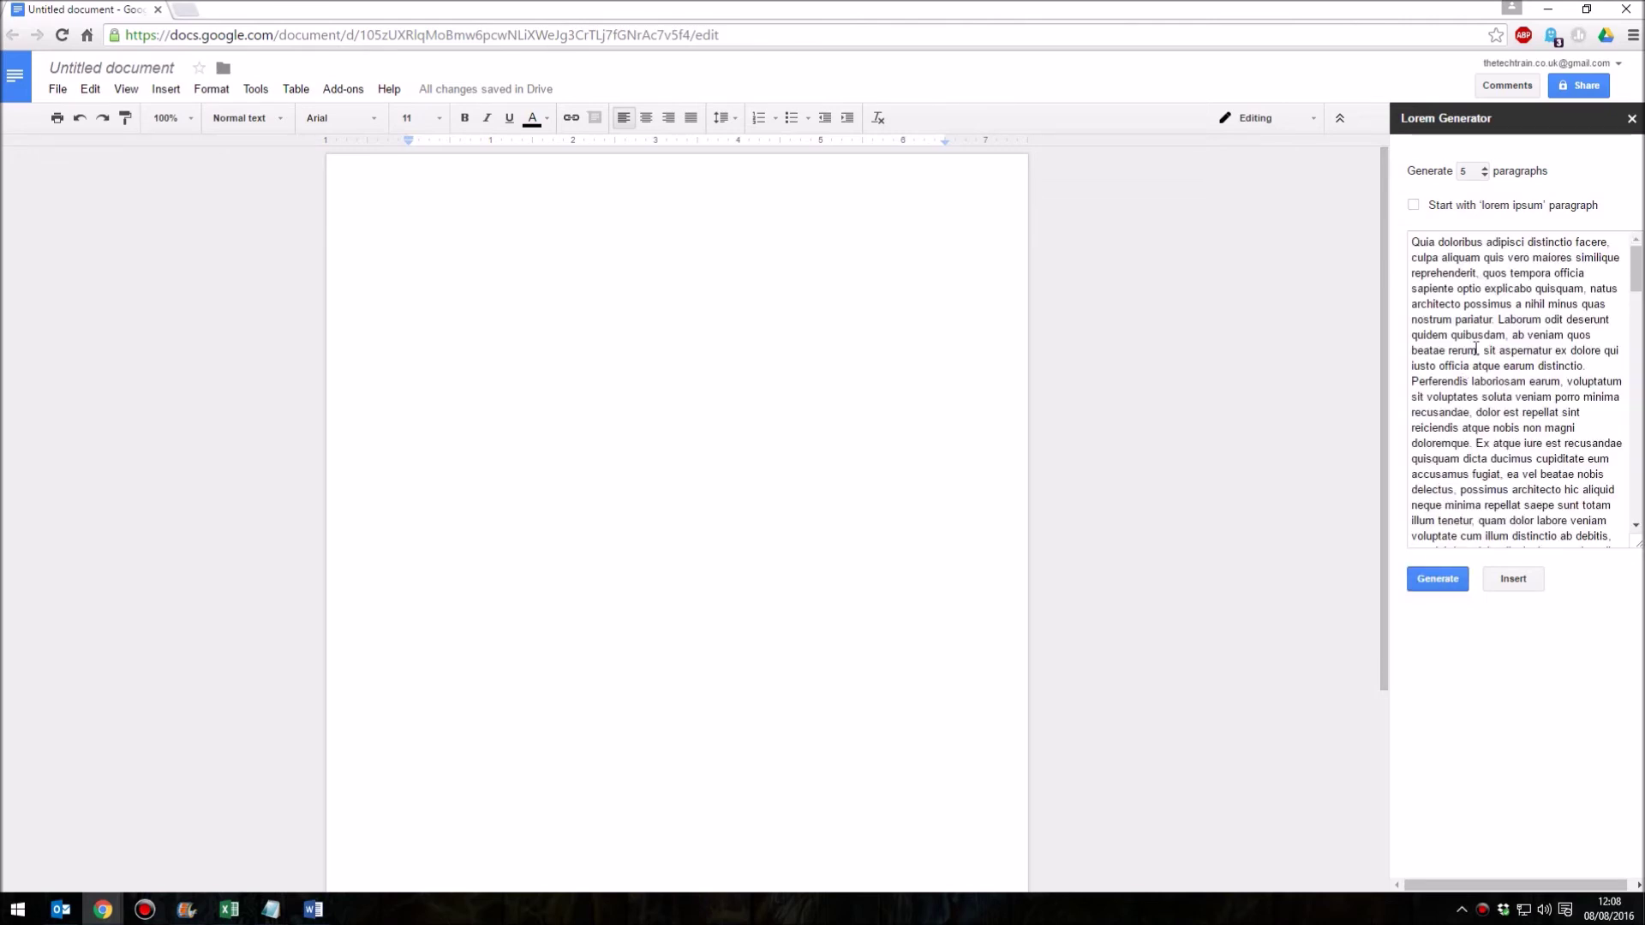
{"action": "left_click", "coordinate": [1505, 580]}
{"action": "left_click_drag", "start_coordinate": [1454, 303], "coordinate": [1505, 381]}
{"action": "left_click", "coordinate": [1505, 381]}
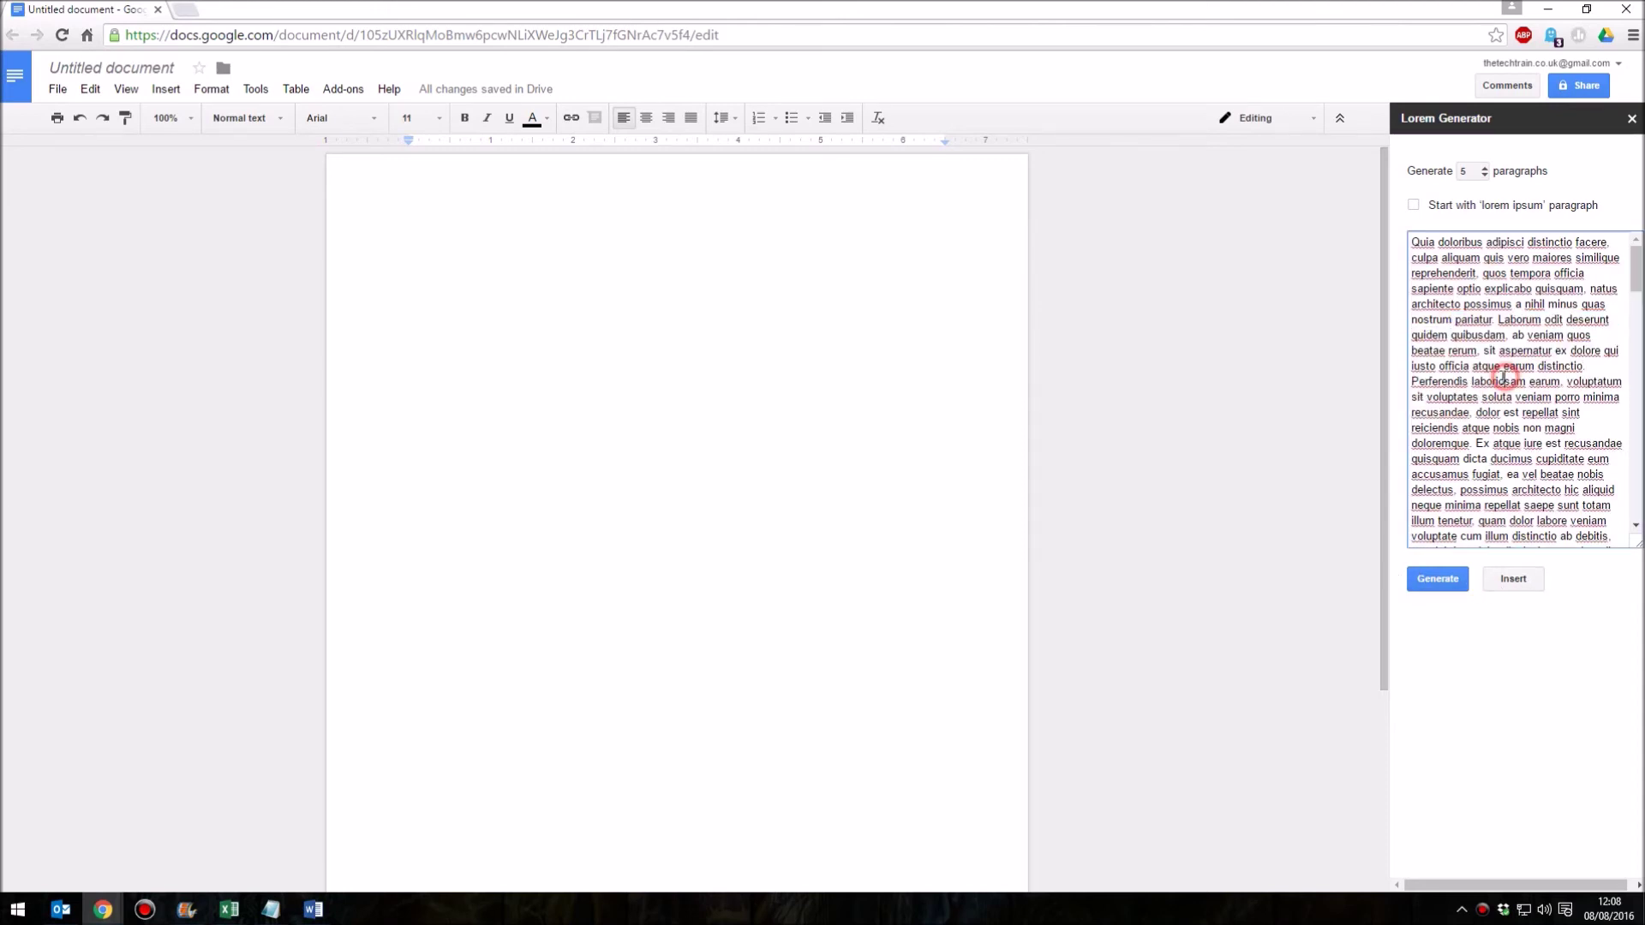
{"action": "left_click", "coordinate": [1513, 580]}
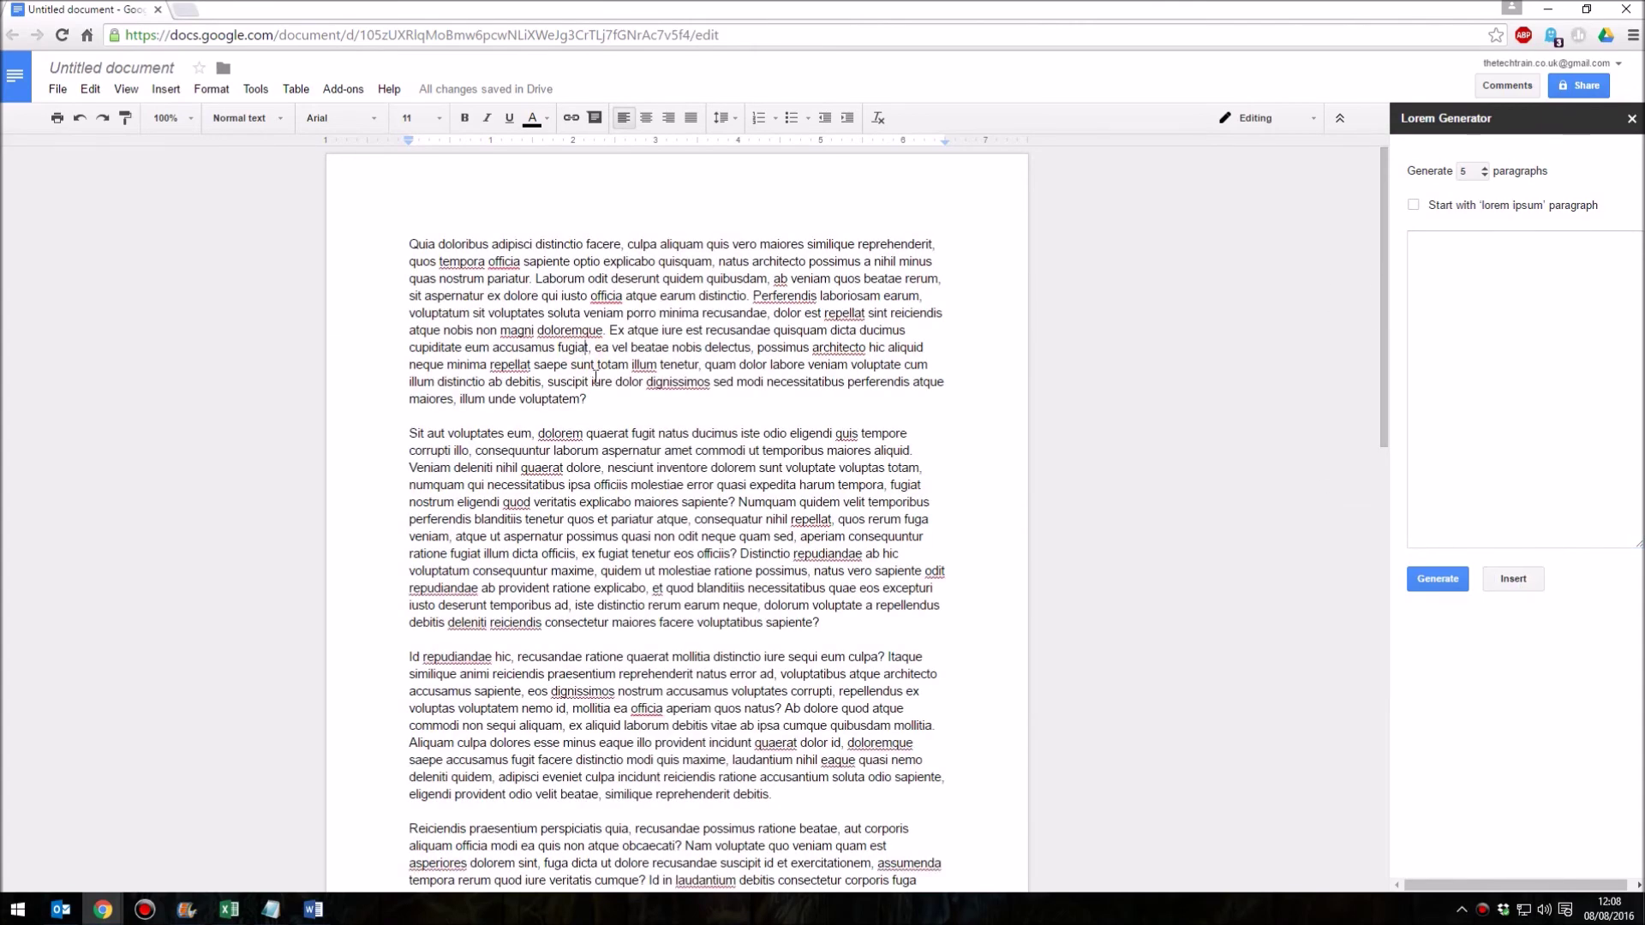
Step: Look over the inserted text and place the cursor after 'pariatur.' in the first paragraph
{"action": "scroll", "coordinate": [597, 374], "scroll_direction": "down", "scroll_amount": 10}
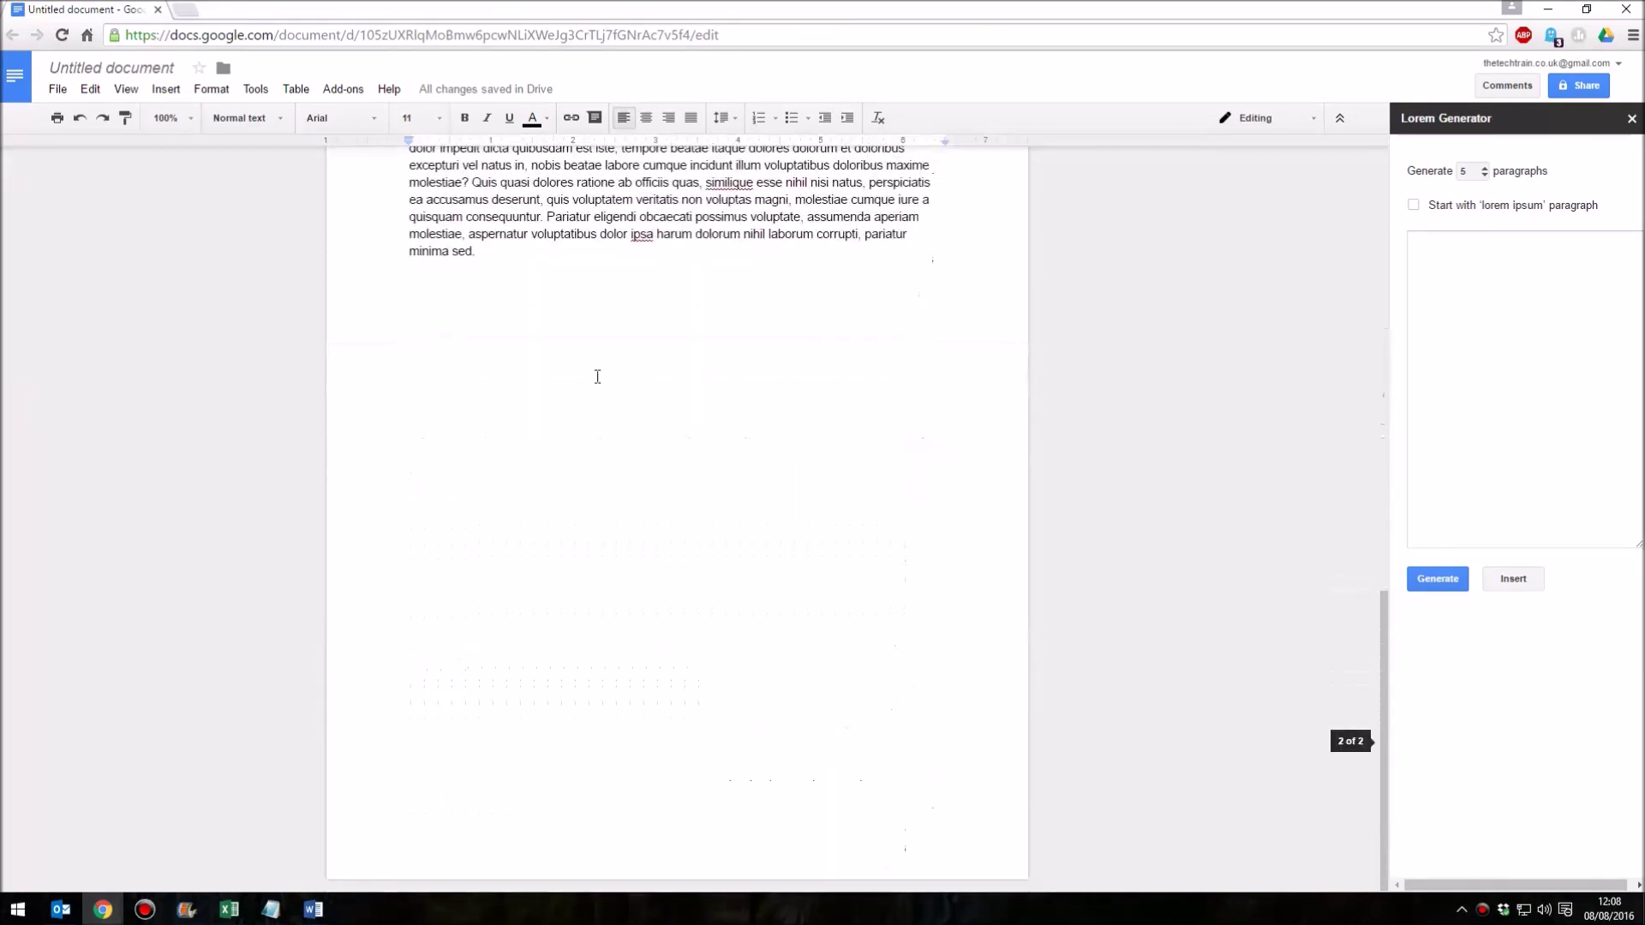
{"action": "scroll", "coordinate": [597, 377], "scroll_direction": "up", "scroll_amount": 10}
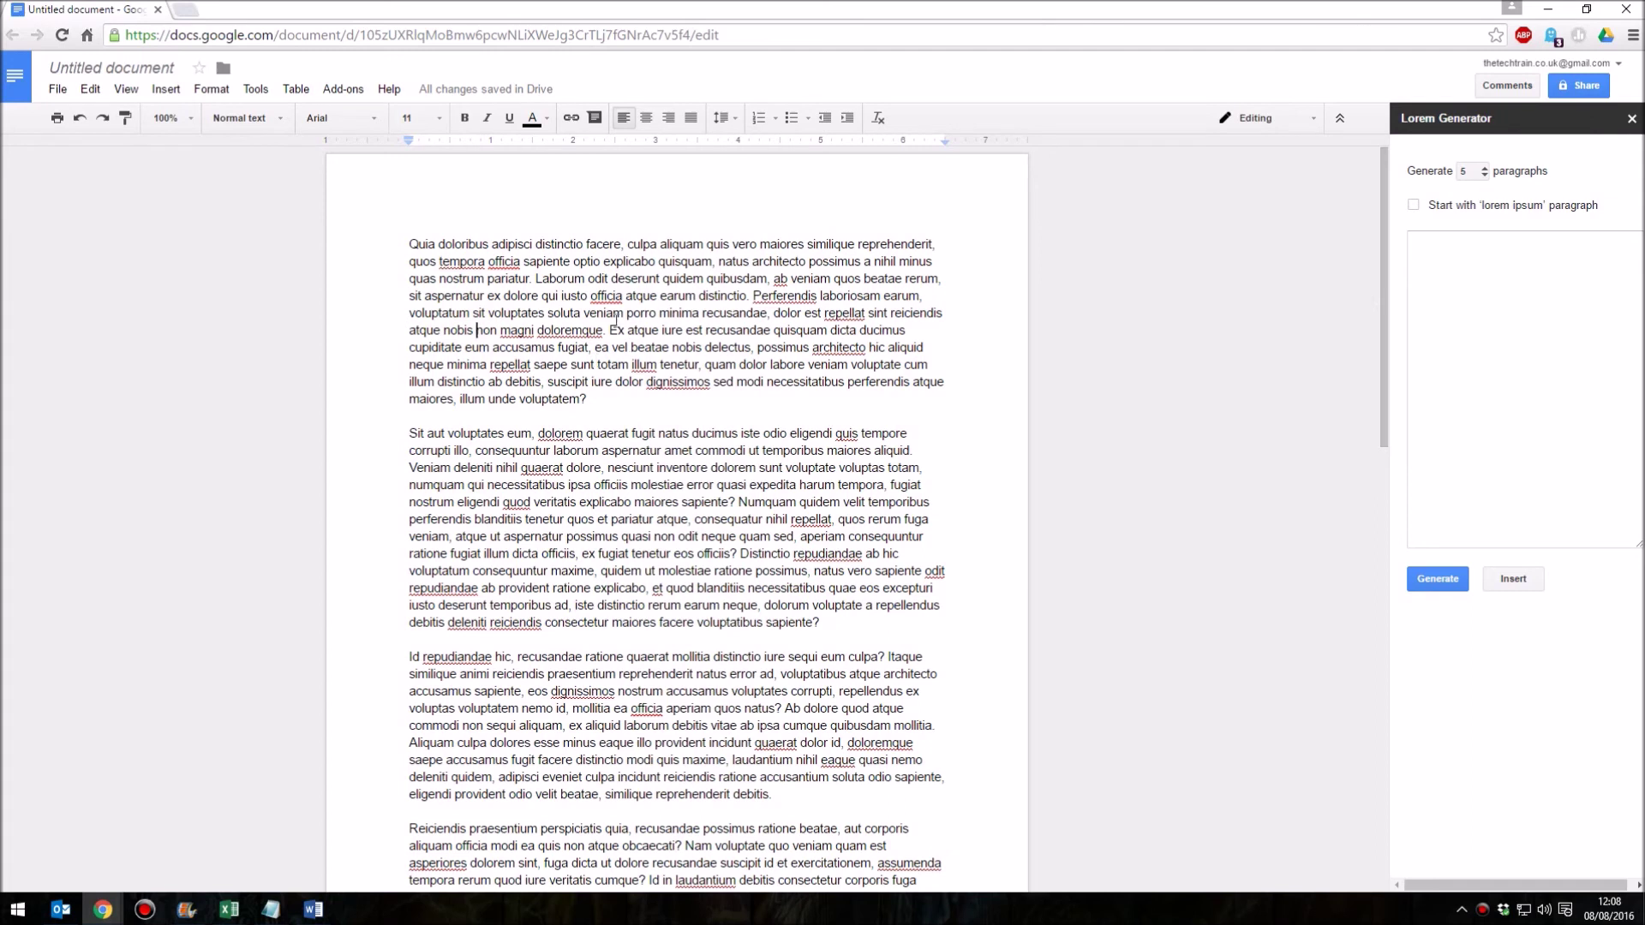
{"action": "left_click", "coordinate": [533, 279]}
Step: Break the first paragraph after 'pariatur.' and close the Lorem Generator sidebar
{"action": "key", "text": "Return"}
{"action": "key", "text": "Return"}
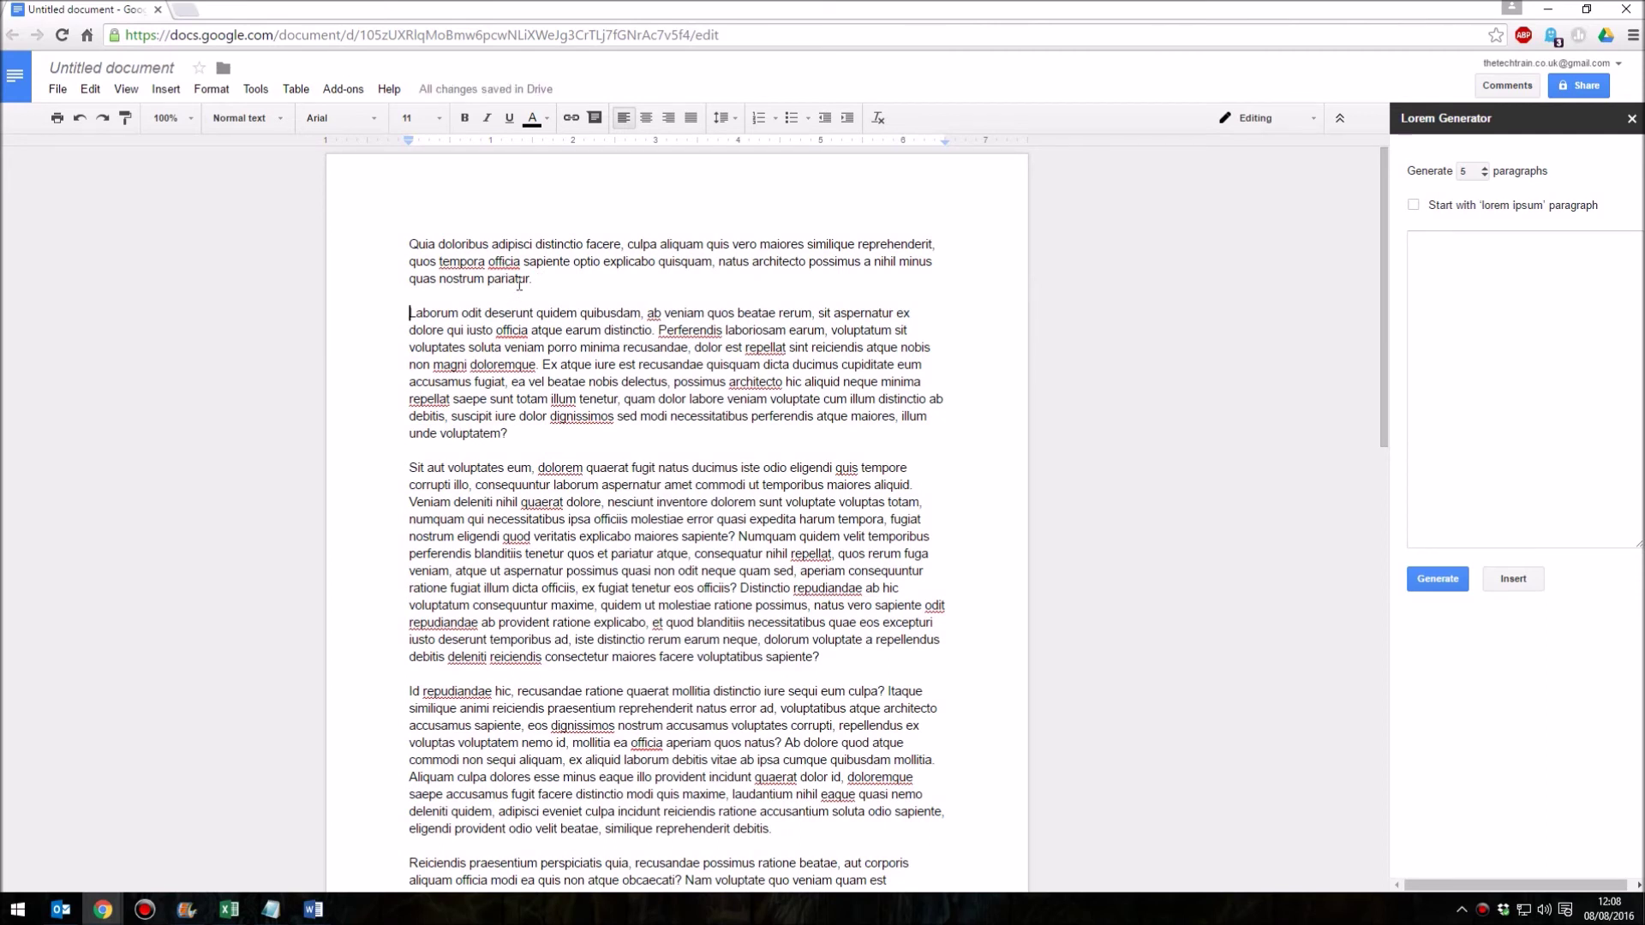
{"action": "left_click", "coordinate": [1633, 124]}
{"action": "left_click", "coordinate": [708, 364]}
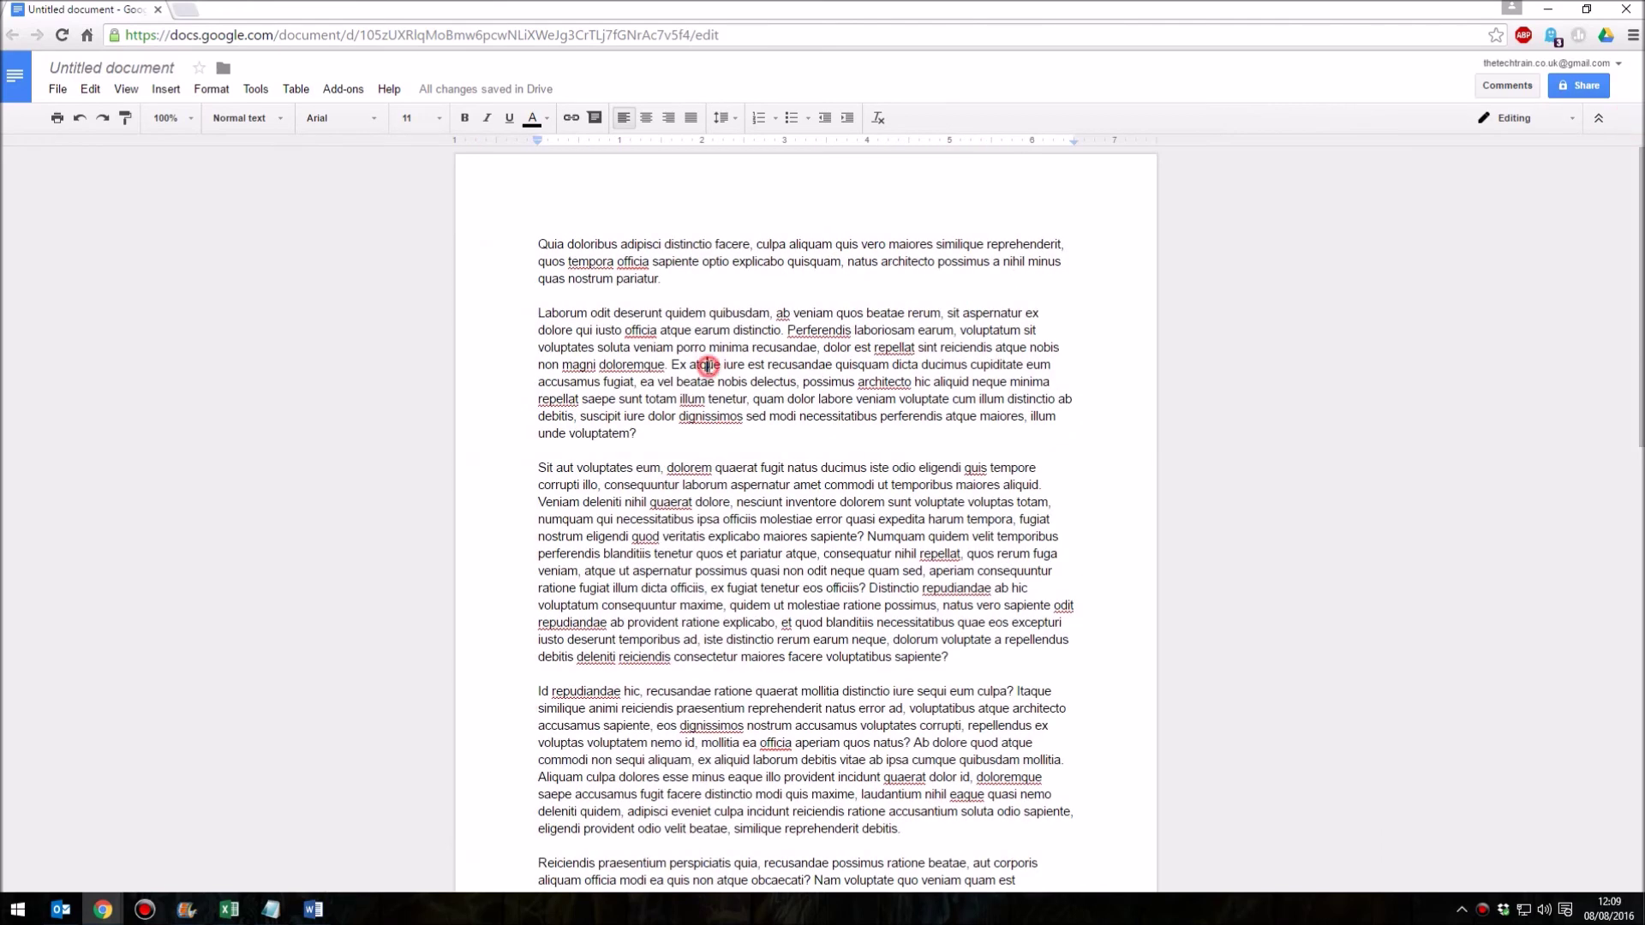